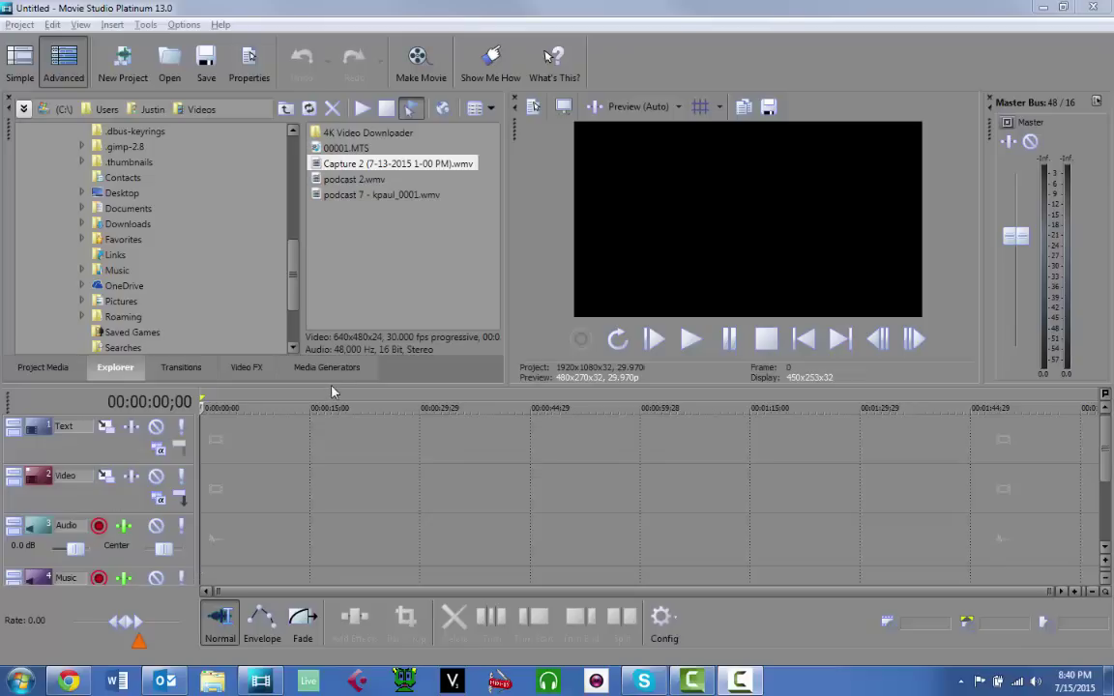
Delete the Music track from the timeline
left_click_drag(326, 384, 326, 344)
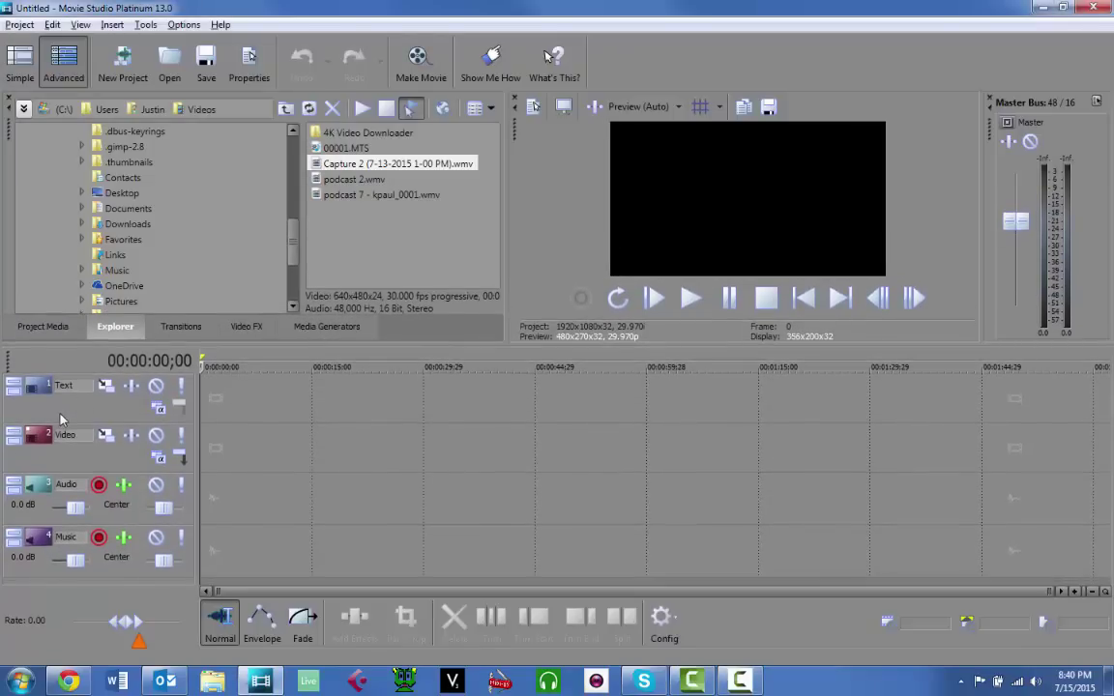
left_click(100, 574)
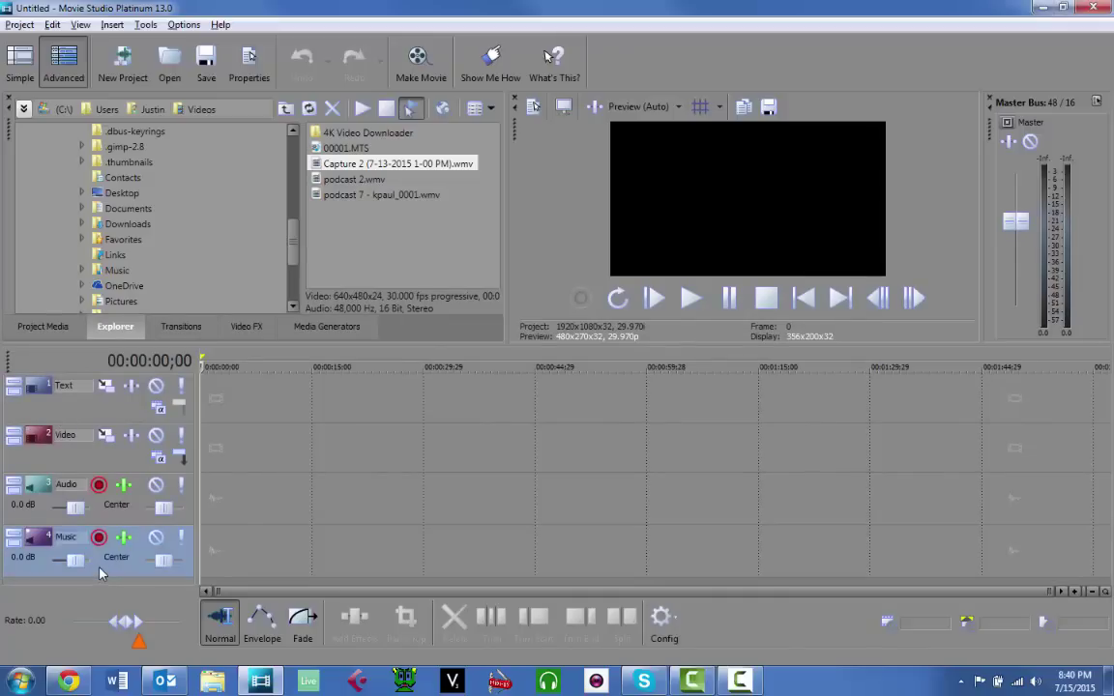
right_click(101, 570)
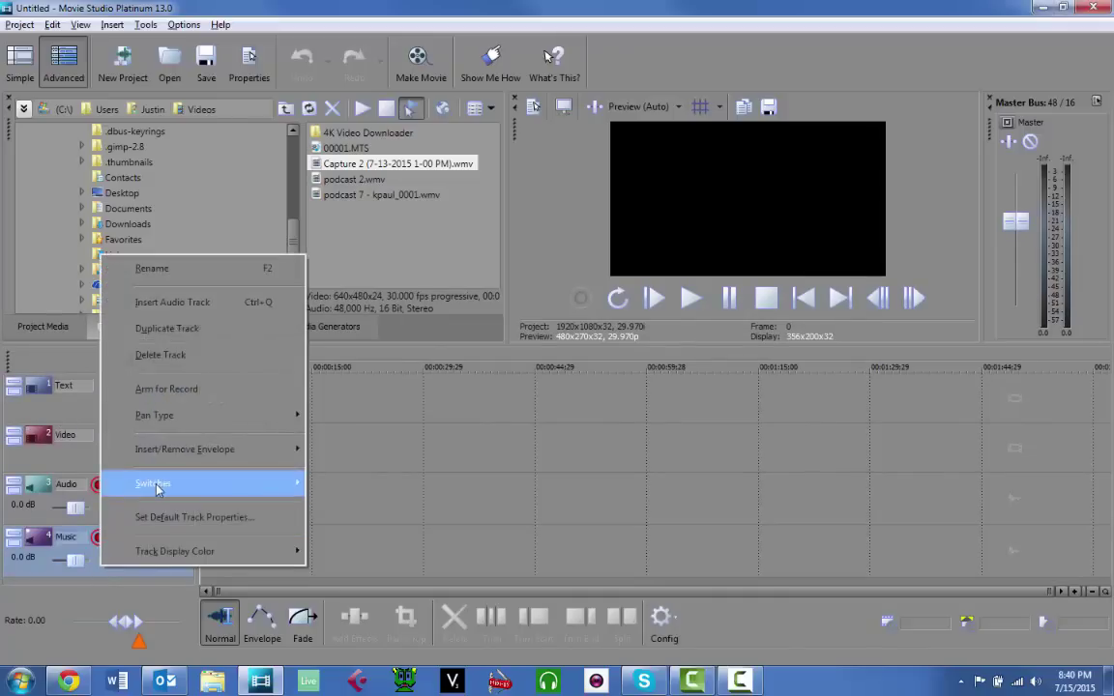
left_click(155, 358)
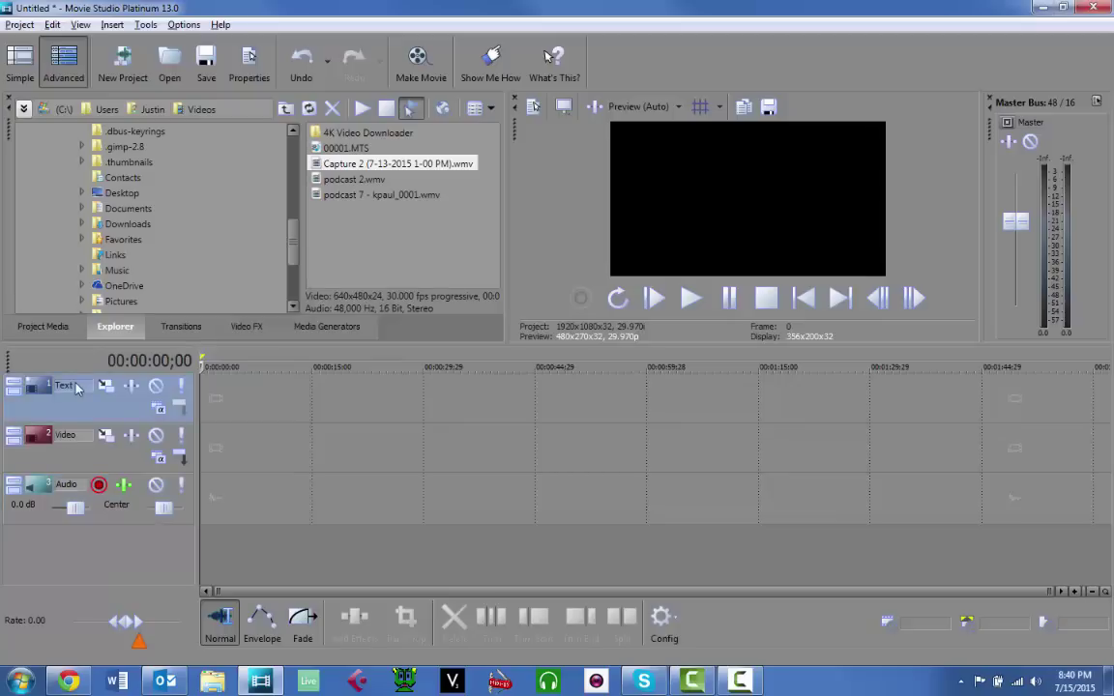
Rename the Text track to "vhs tracking"
double_click(77, 386)
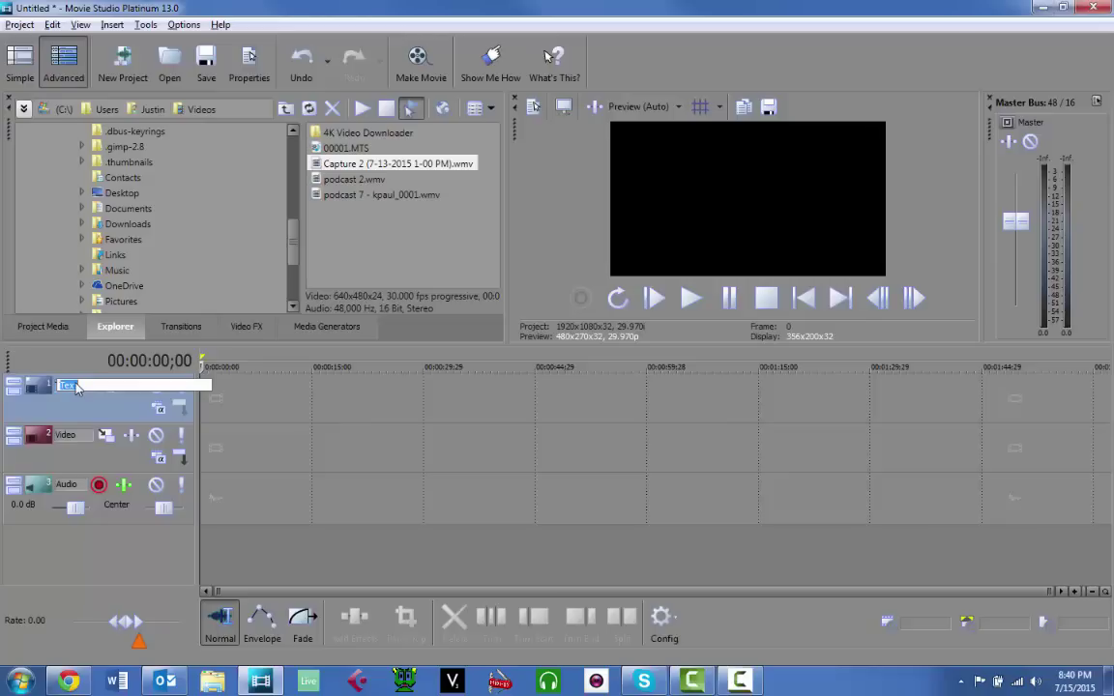
type("vhs tracking")
key("Return")
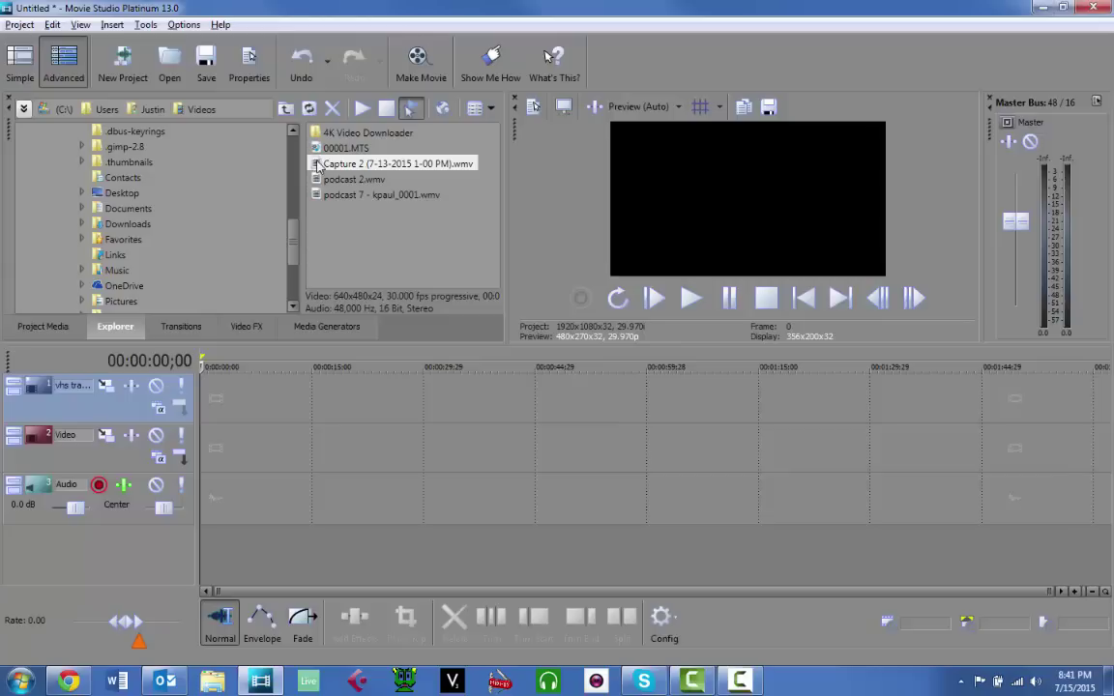
Add the Capture 2 clip at the start of the Video track with project settings matched to it, and trim it to about 10 seconds
left_click_drag(318, 166, 200, 471)
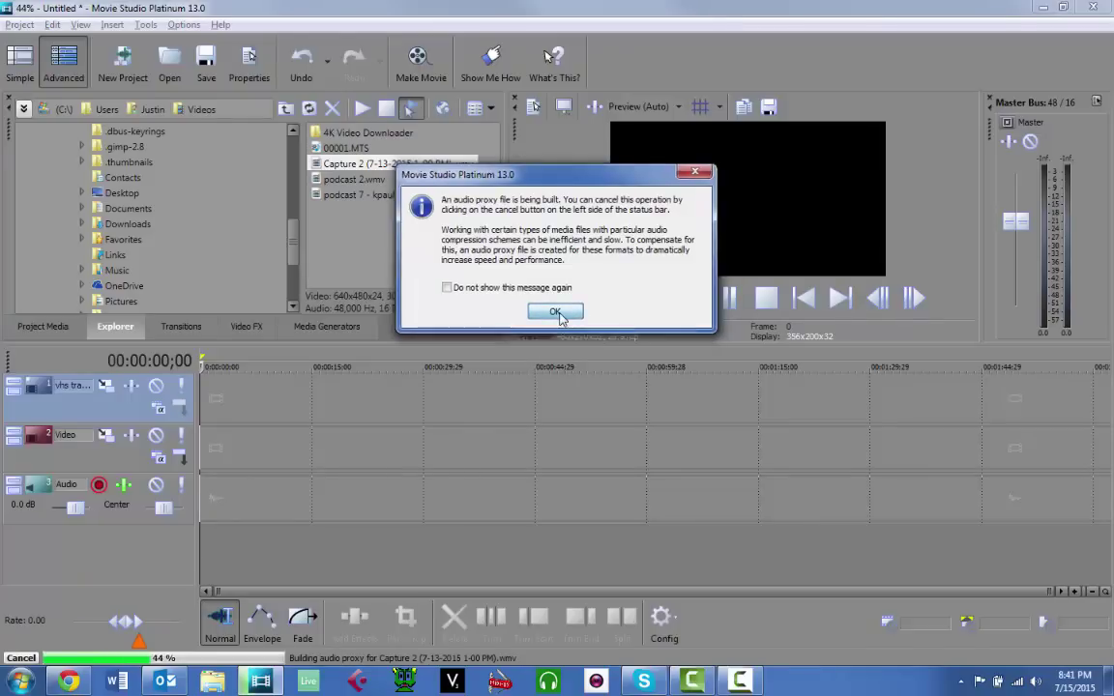
left_click(555, 311)
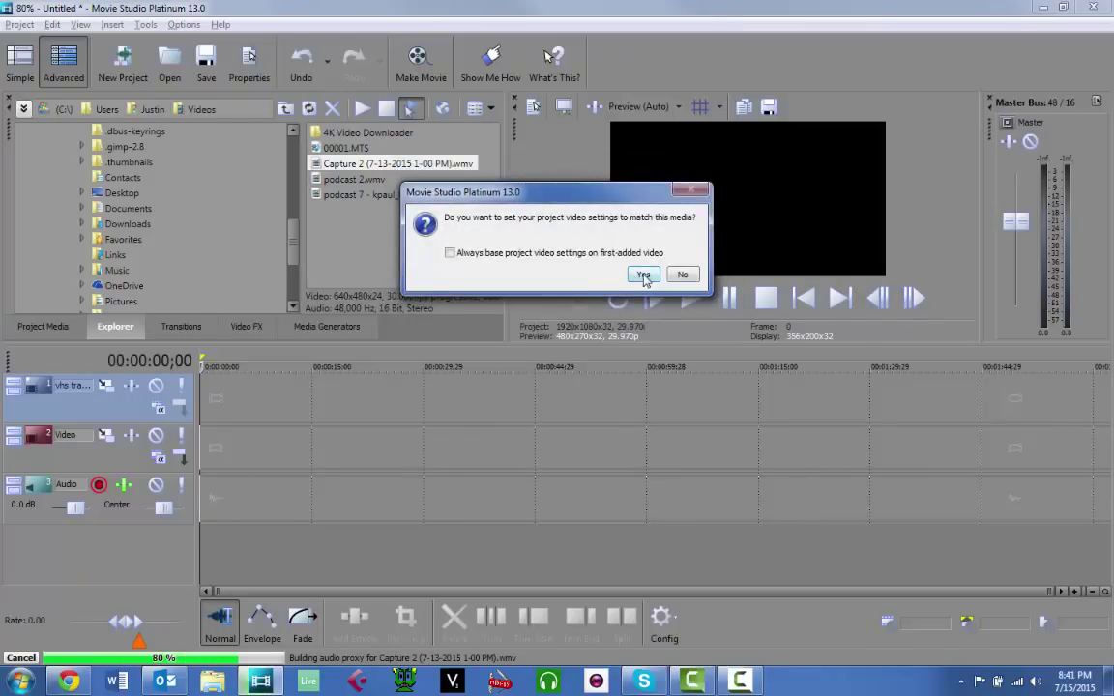
left_click(643, 276)
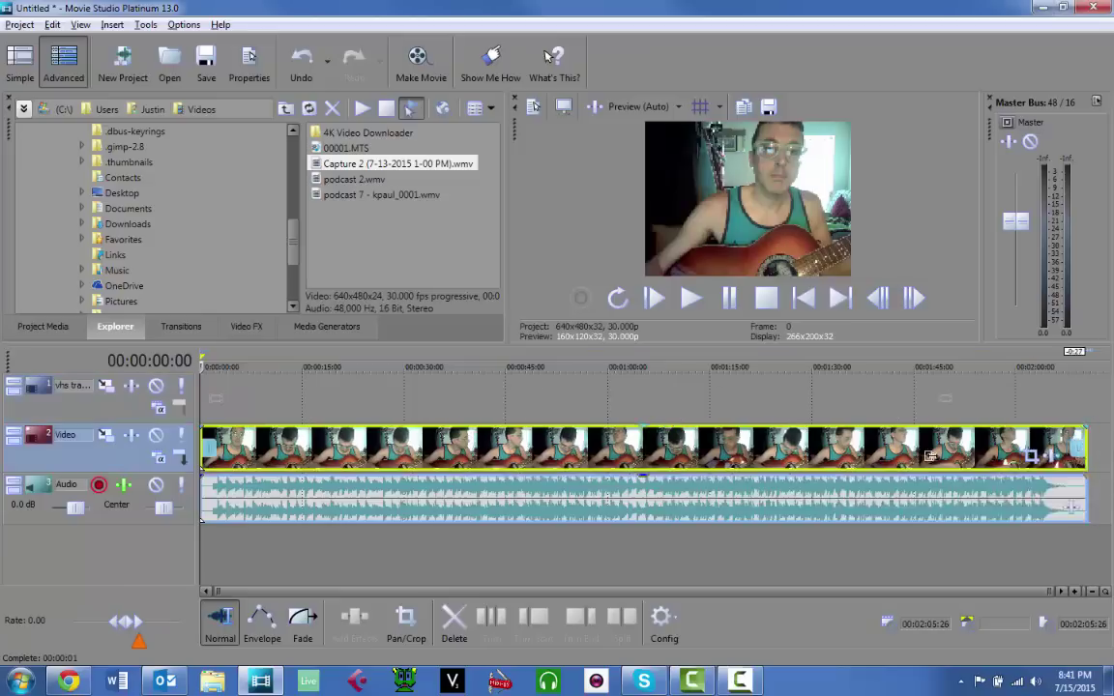
left_click_drag(1091, 449, 751, 448)
left_click_drag(544, 471, 268, 469)
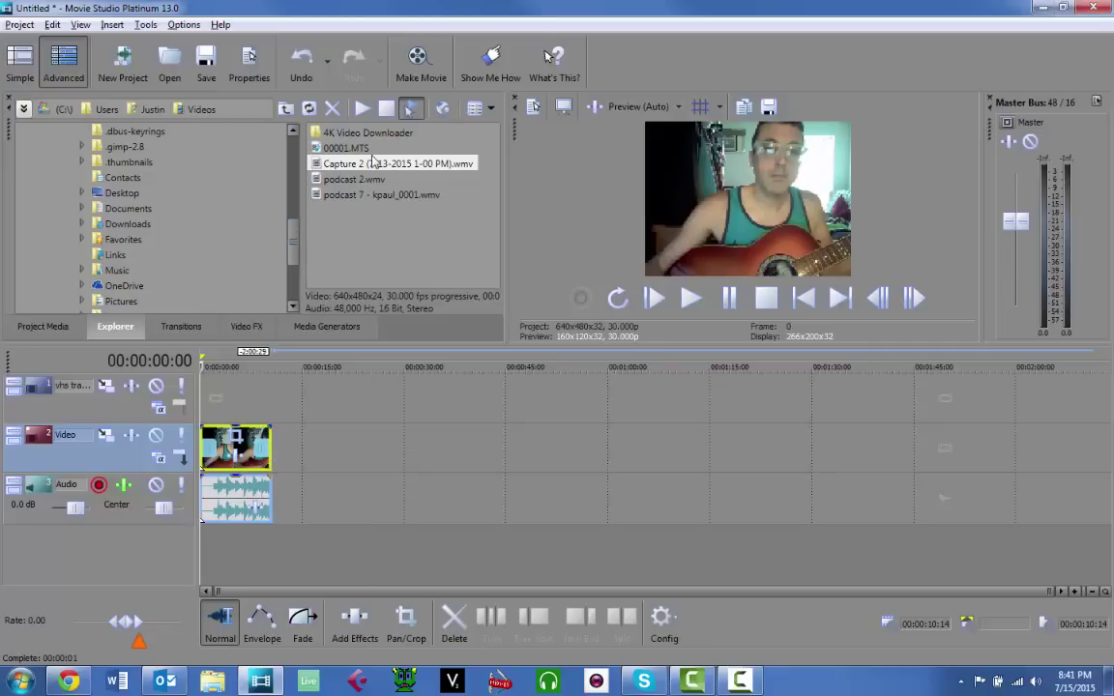
Add a Noise Texture generated clip with the Standard Noise preset at the start of the vhs tracking track
left_click(301, 327)
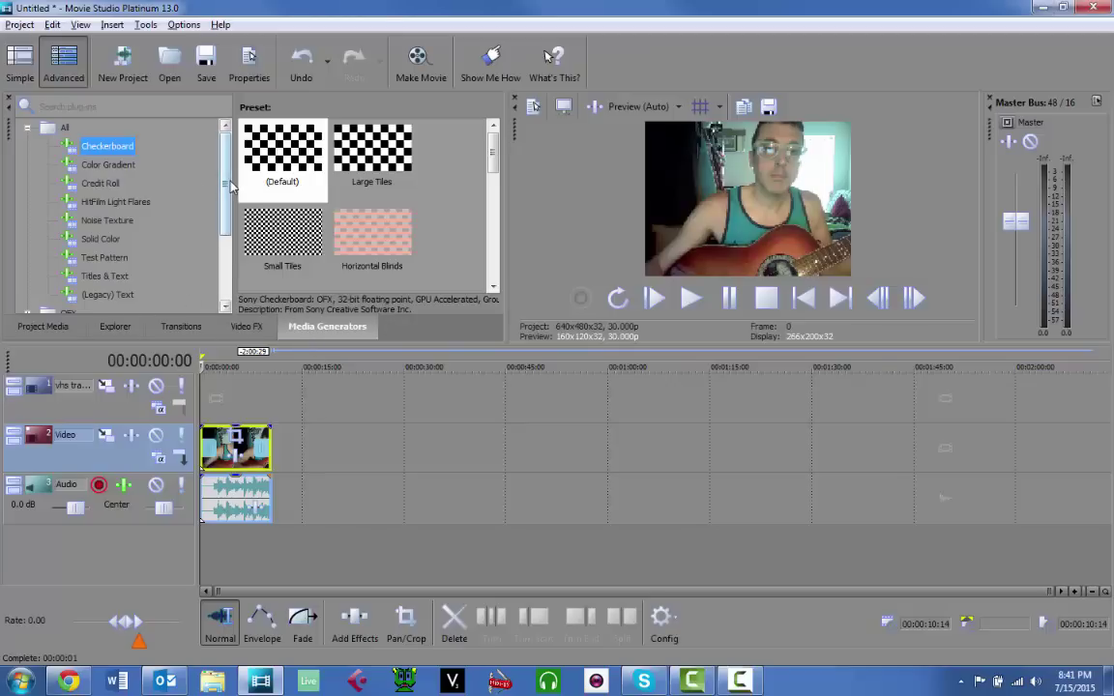
left_click_drag(229, 186, 212, 203)
left_click(82, 183)
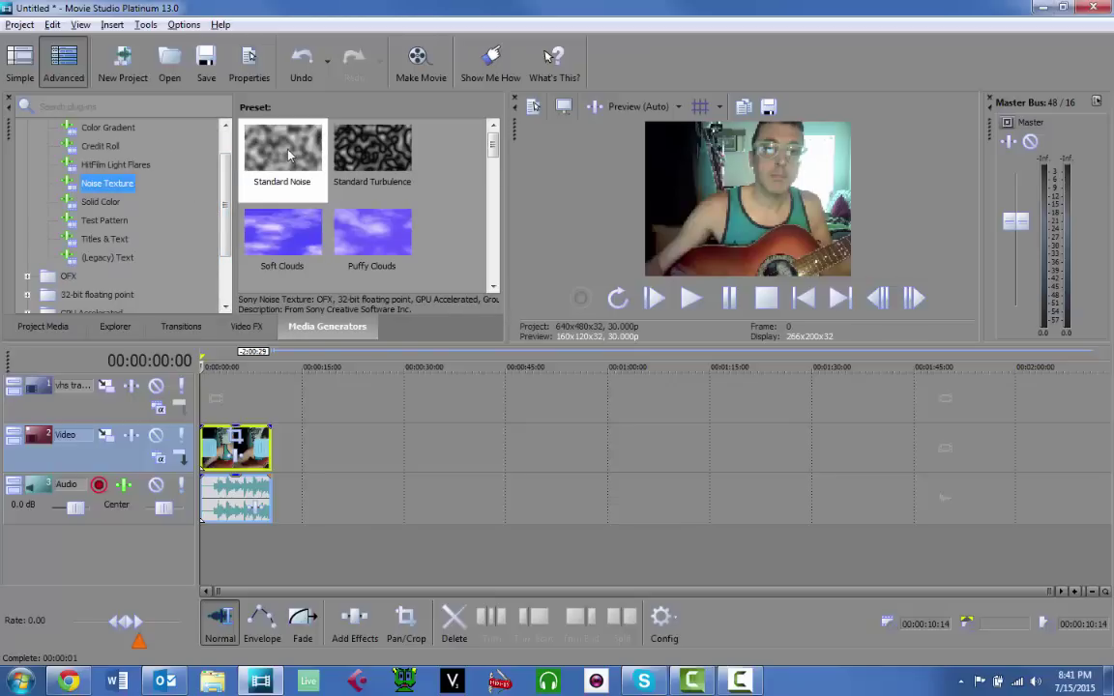
left_click_drag(287, 155, 209, 407)
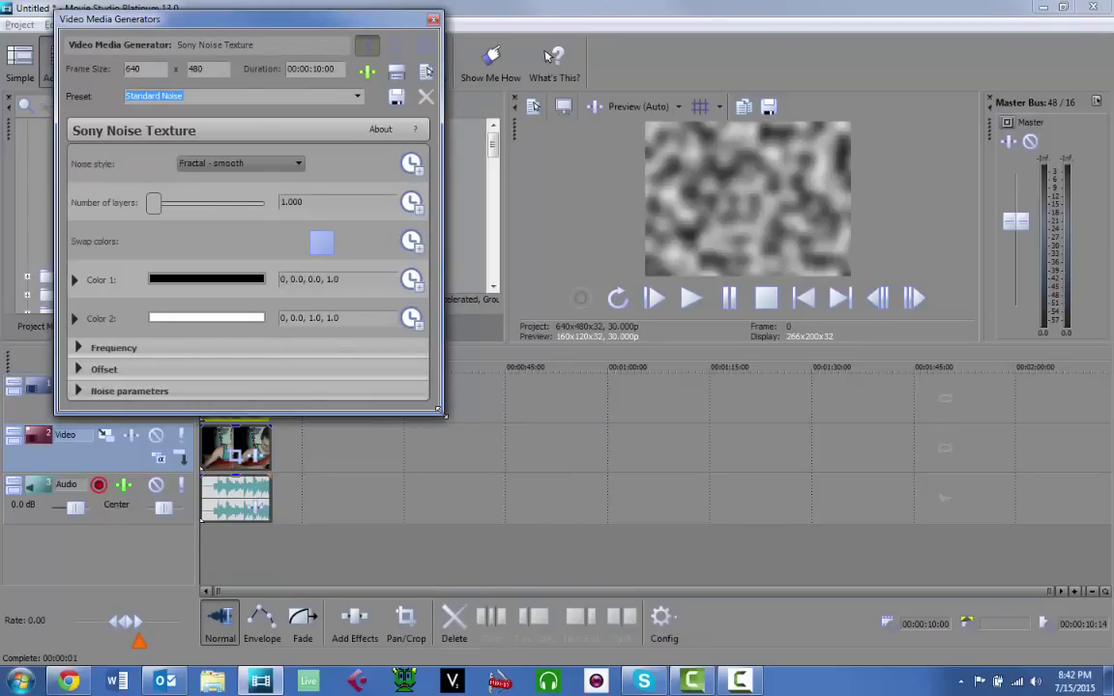
Set the noise texture's style to Jagged lines and its number of layers to about 4.888
left_click_drag(440, 413, 465, 525)
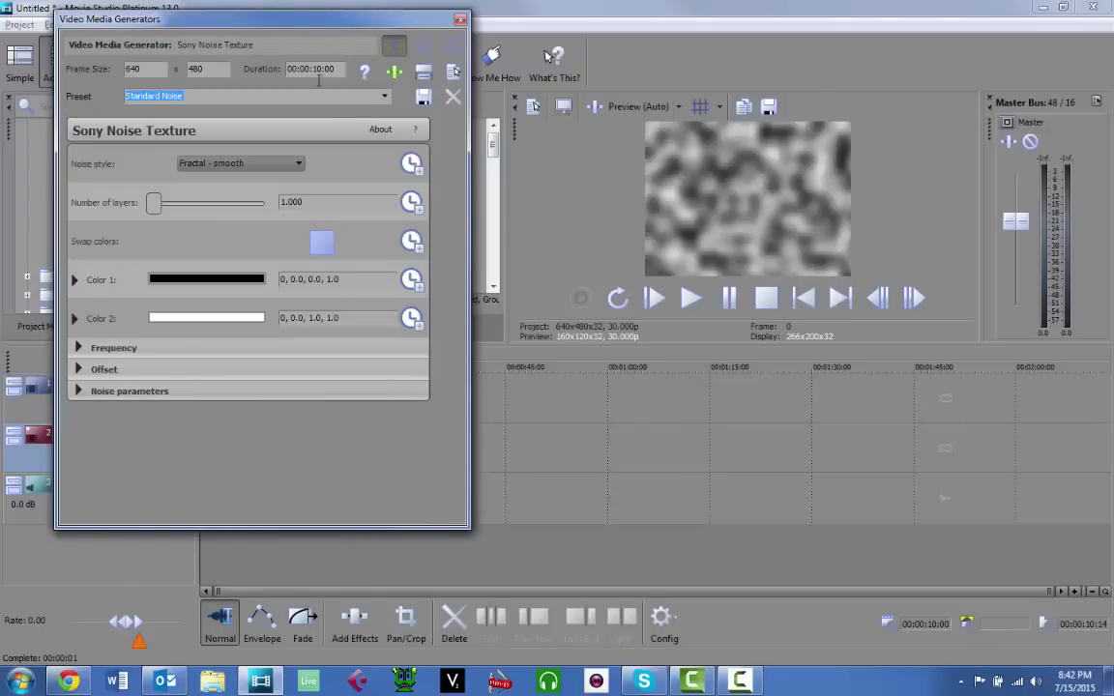
left_click(297, 164)
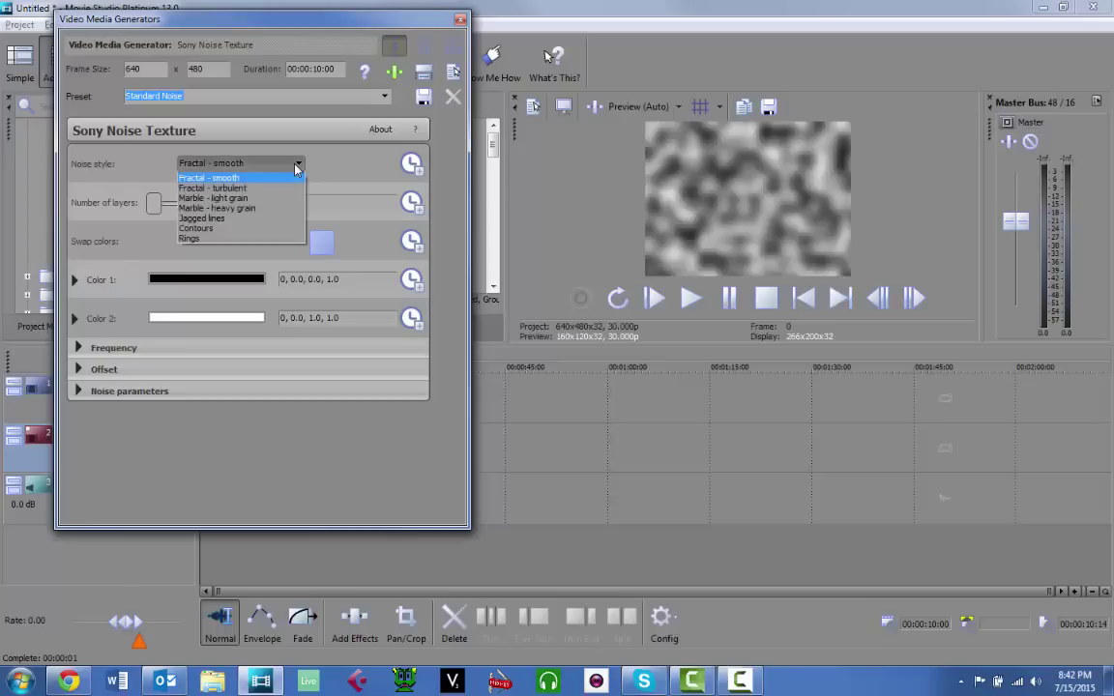
left_click(259, 218)
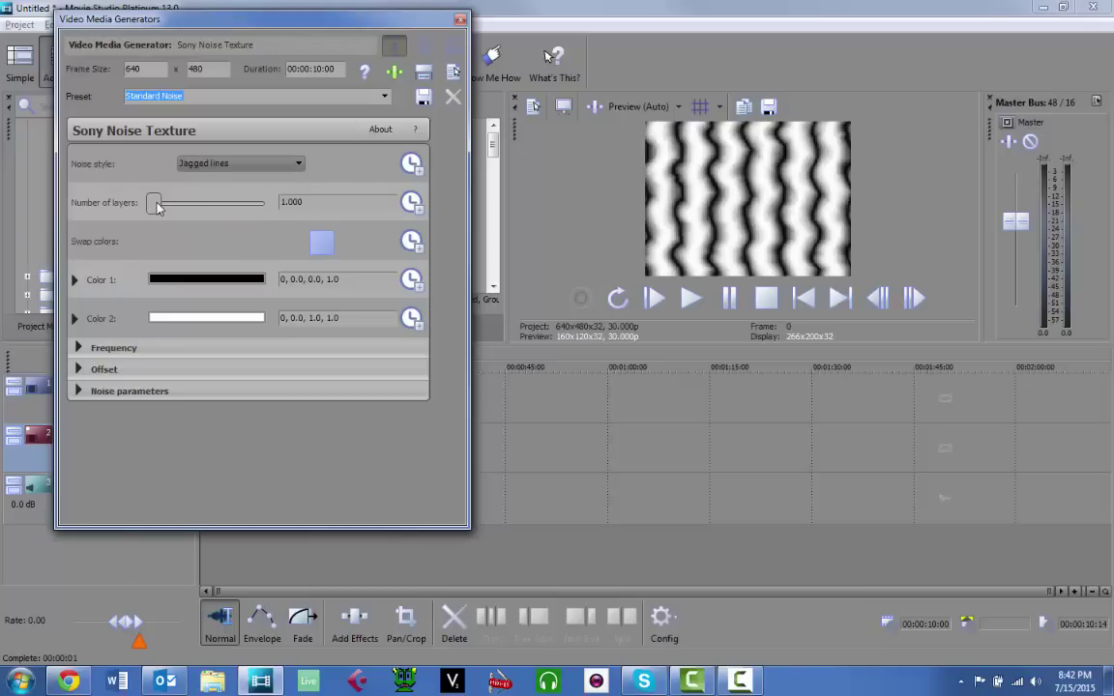
left_click_drag(158, 206, 265, 213)
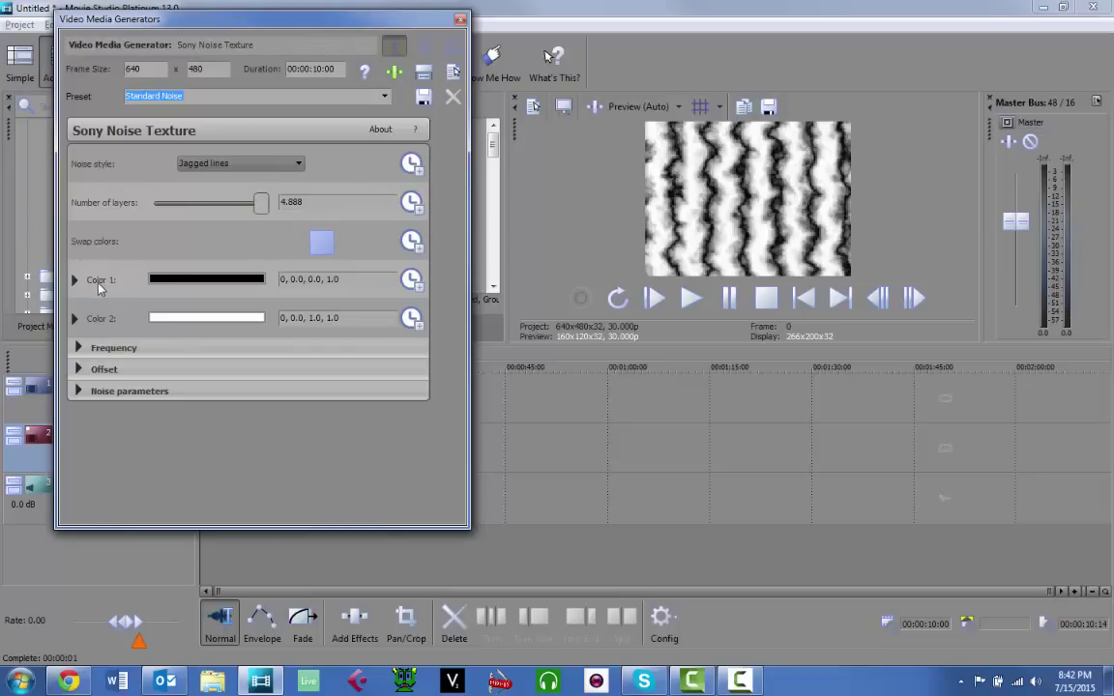
Set the noise texture's Color 1 to opaque white and make Color 2 fully transparent with alpha 0.0
left_click(194, 280)
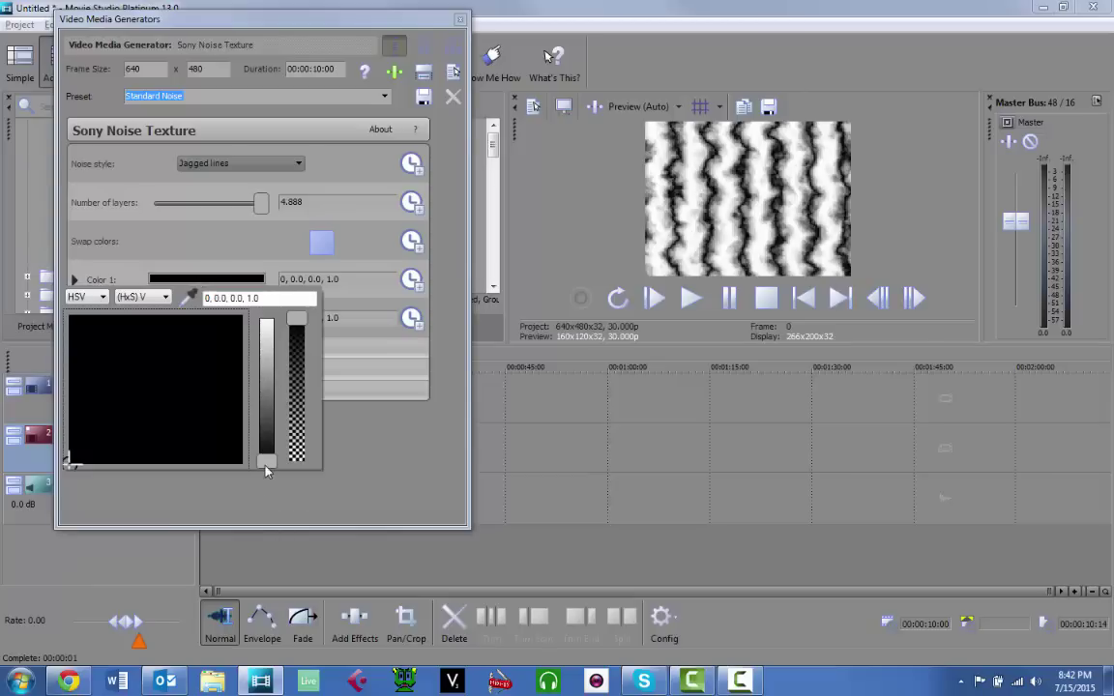
left_click_drag(267, 470, 263, 314)
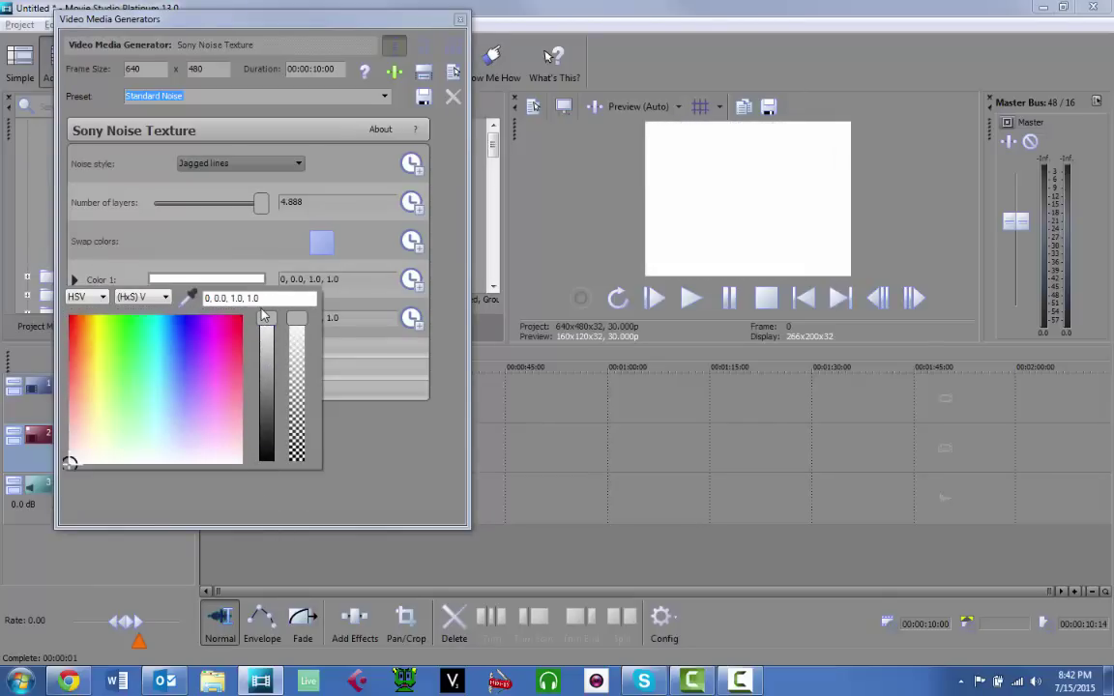
left_click(129, 232)
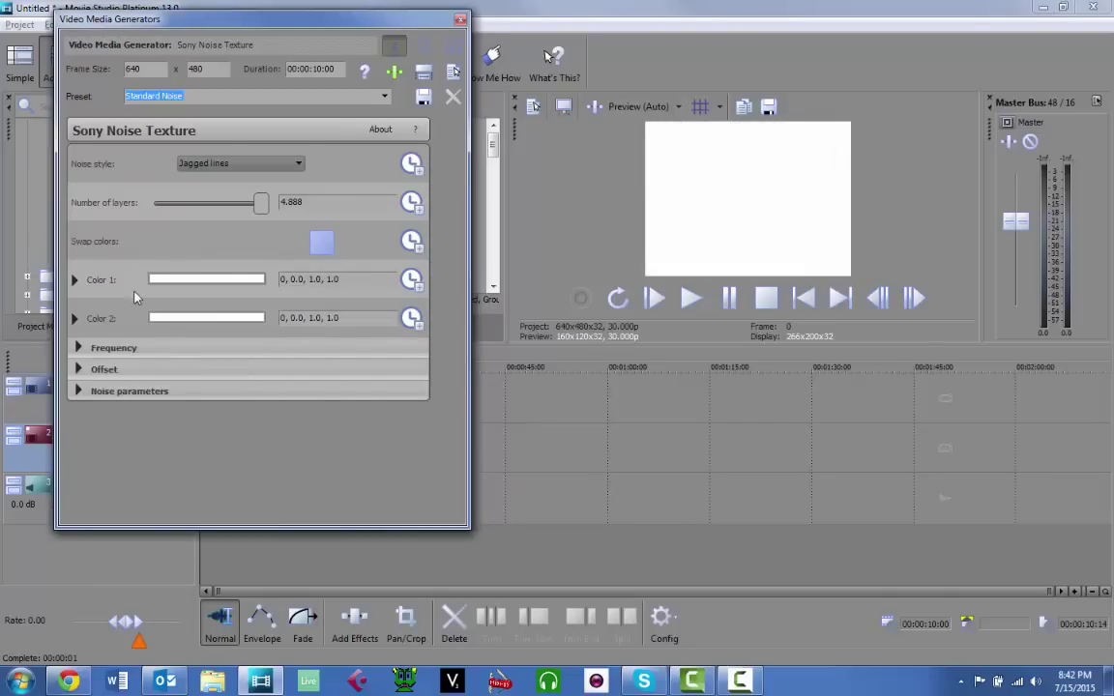
left_click(173, 321)
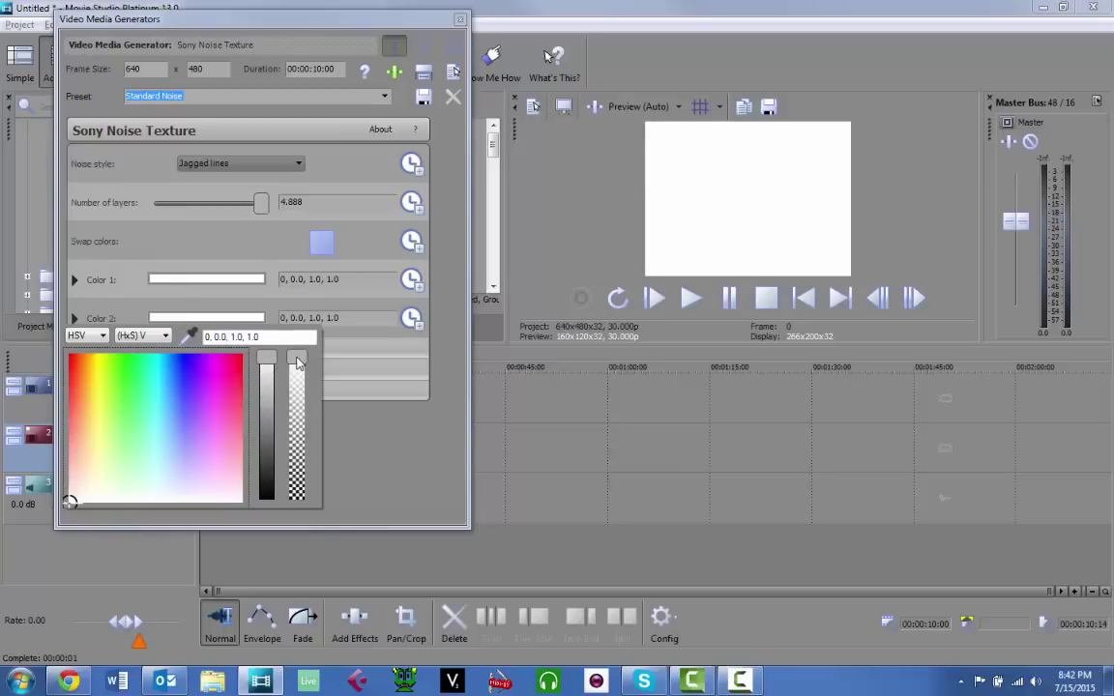
left_click_drag(298, 363, 297, 498)
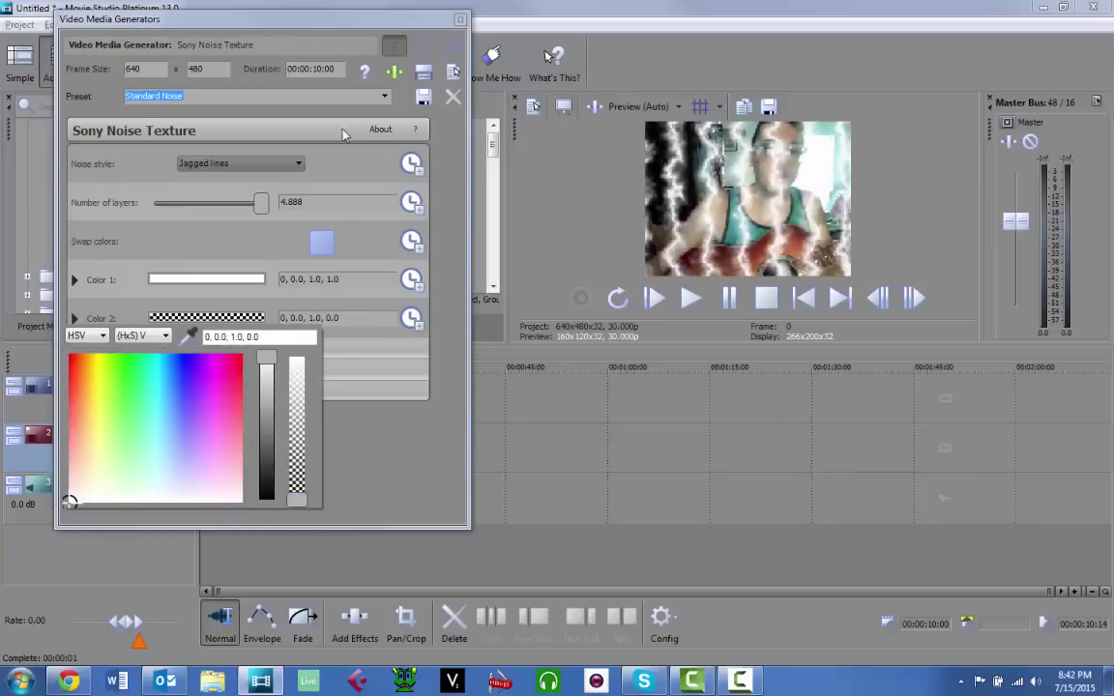
left_click(401, 448)
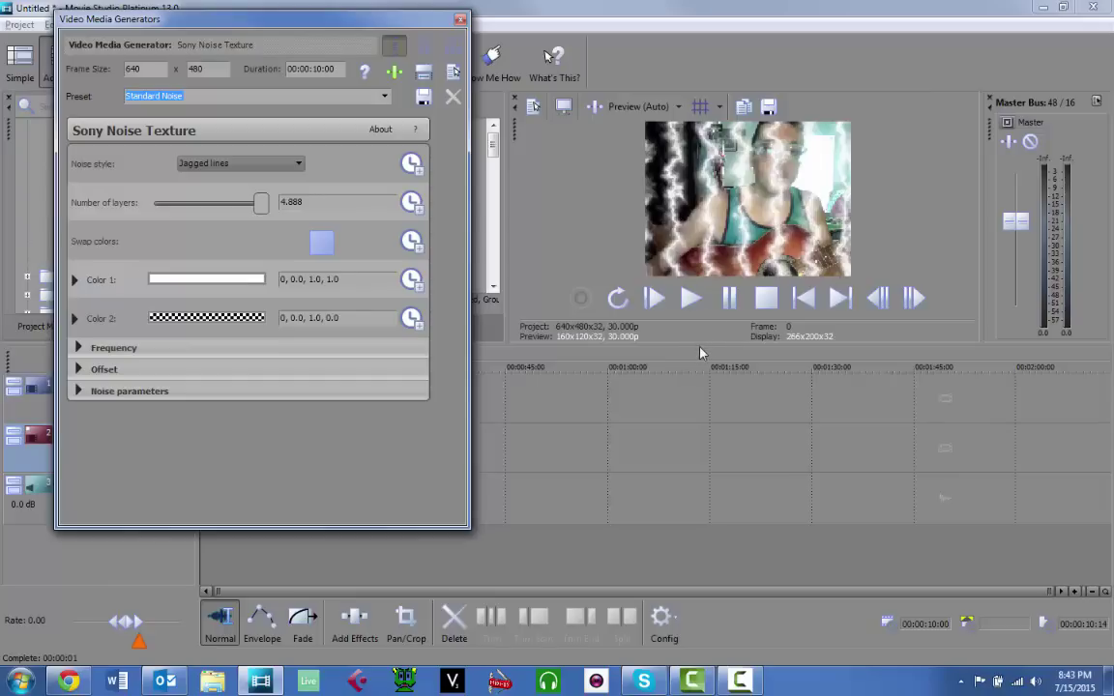
Set the noise texture's frequency to 0.42 for X and 16 for Y
left_click_drag(703, 353, 706, 447)
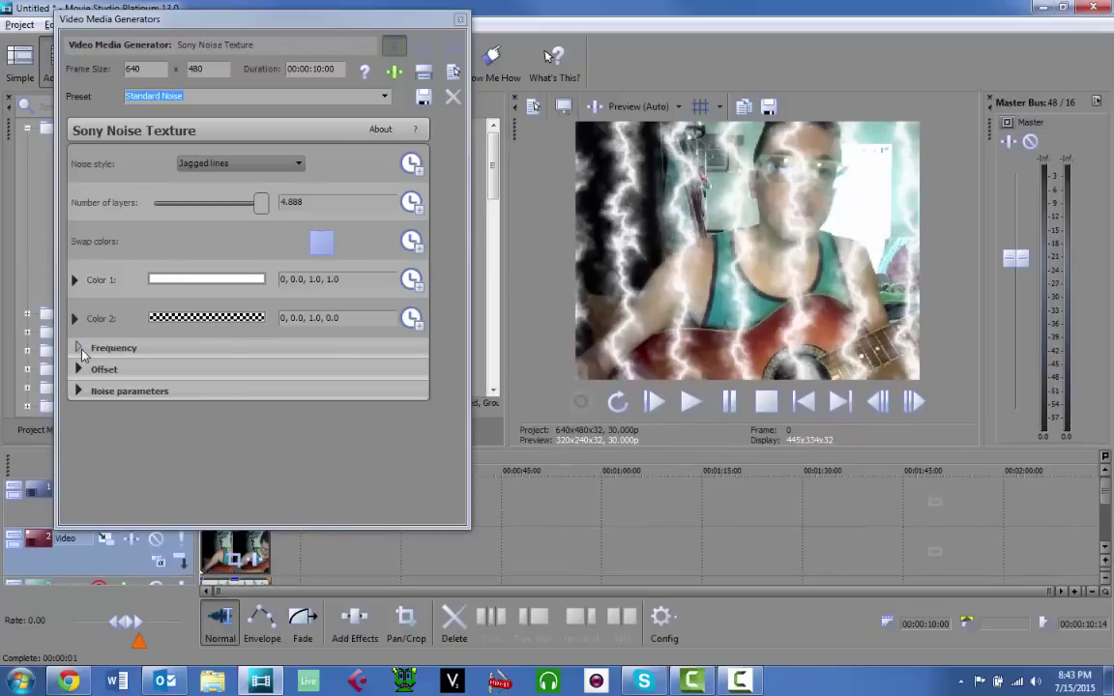
left_click(81, 350)
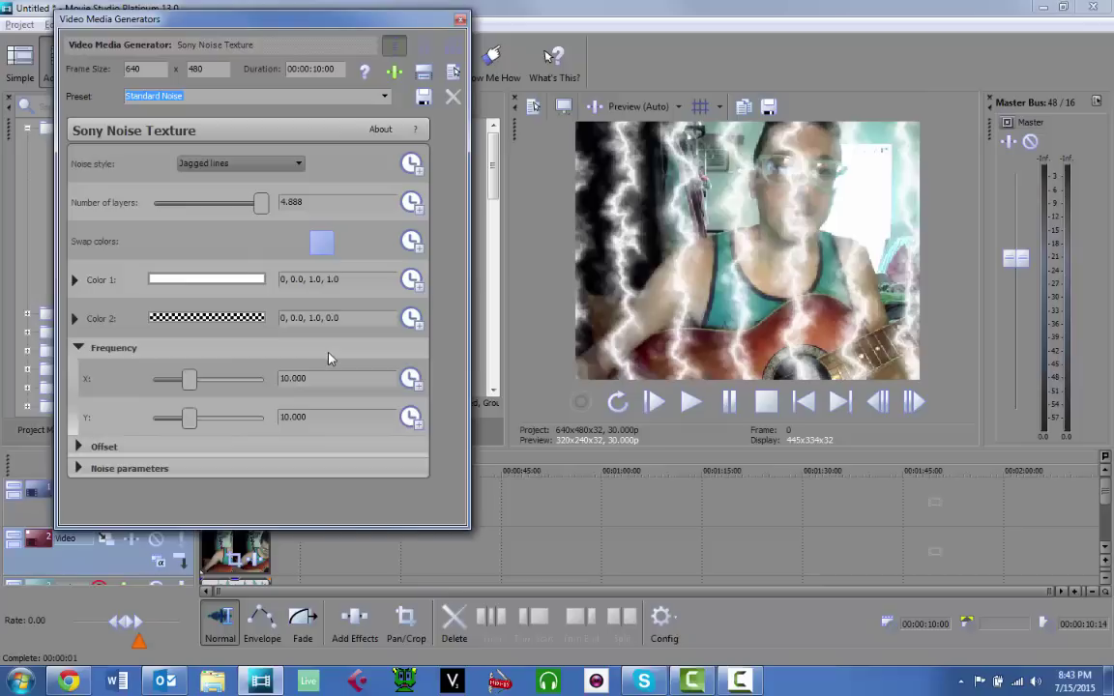
left_click(282, 378)
key("BackSpace")
type(".42")
key("Return")
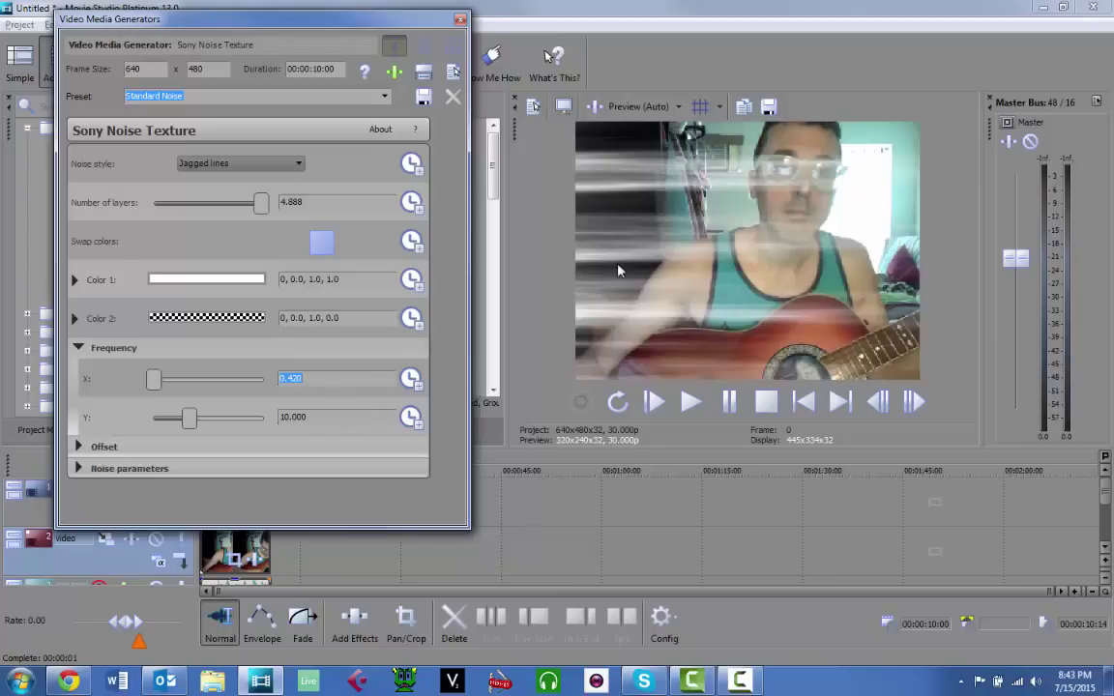
left_click(352, 415)
double_click(294, 416)
type("16")
Set the noise texture's X offset to 0.524
left_click_drag(468, 523, 490, 641)
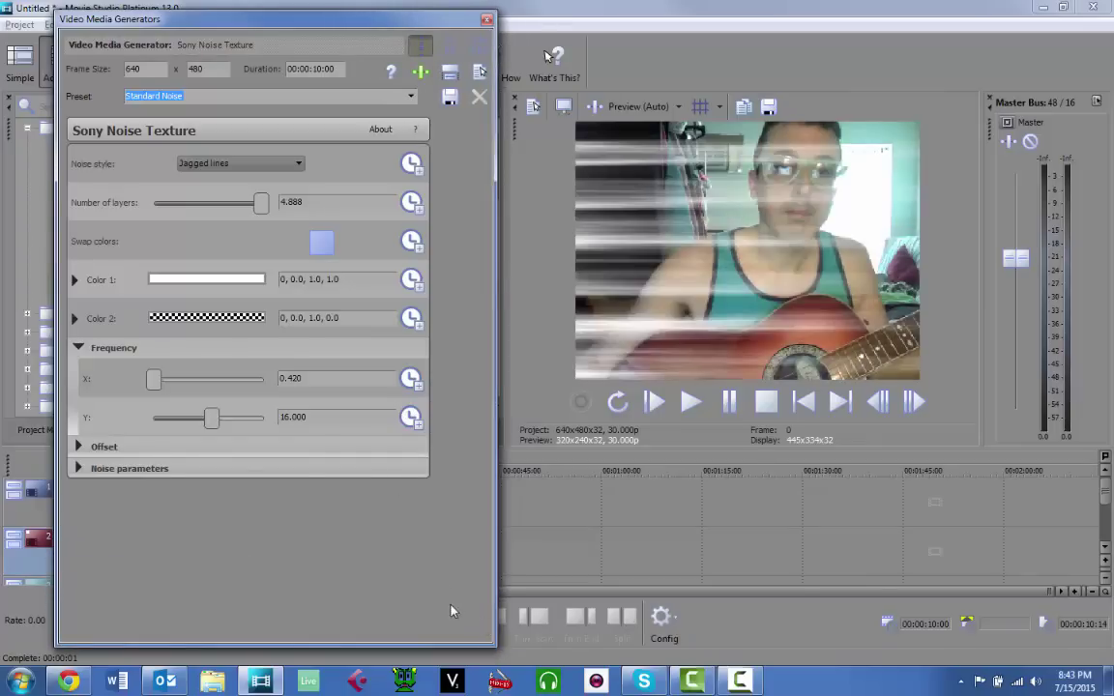
left_click(79, 447)
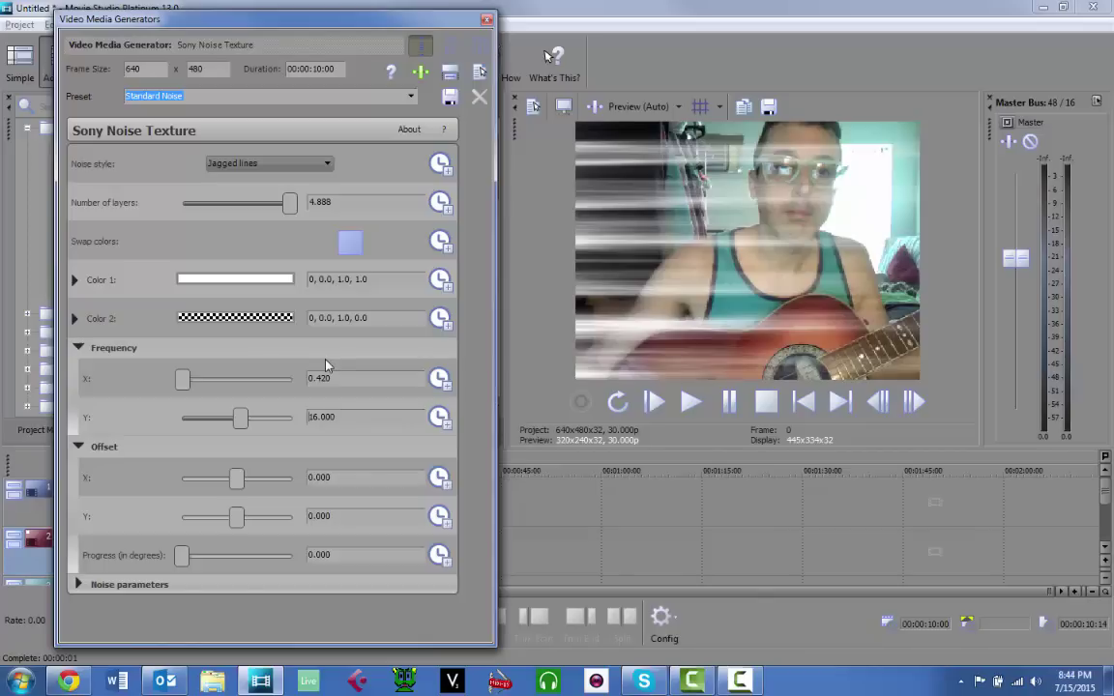
left_click(373, 382)
left_click_drag(349, 477, 318, 484)
type("524")
key("Return")
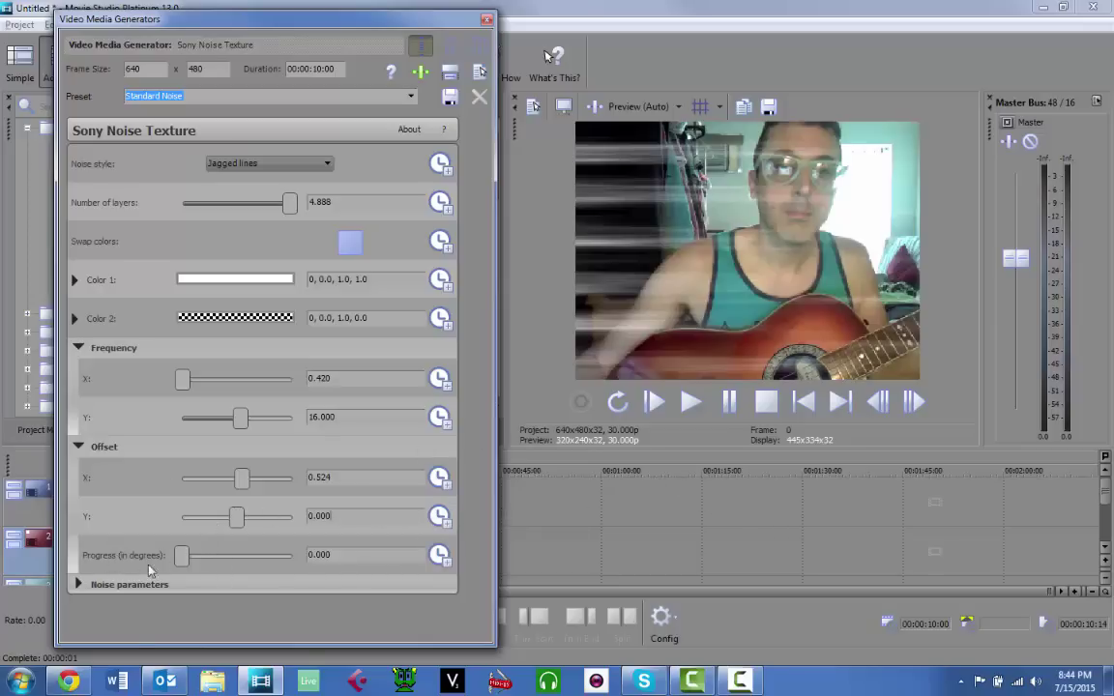
Set the Min value of the noise parameters to 0.540
left_click(76, 586)
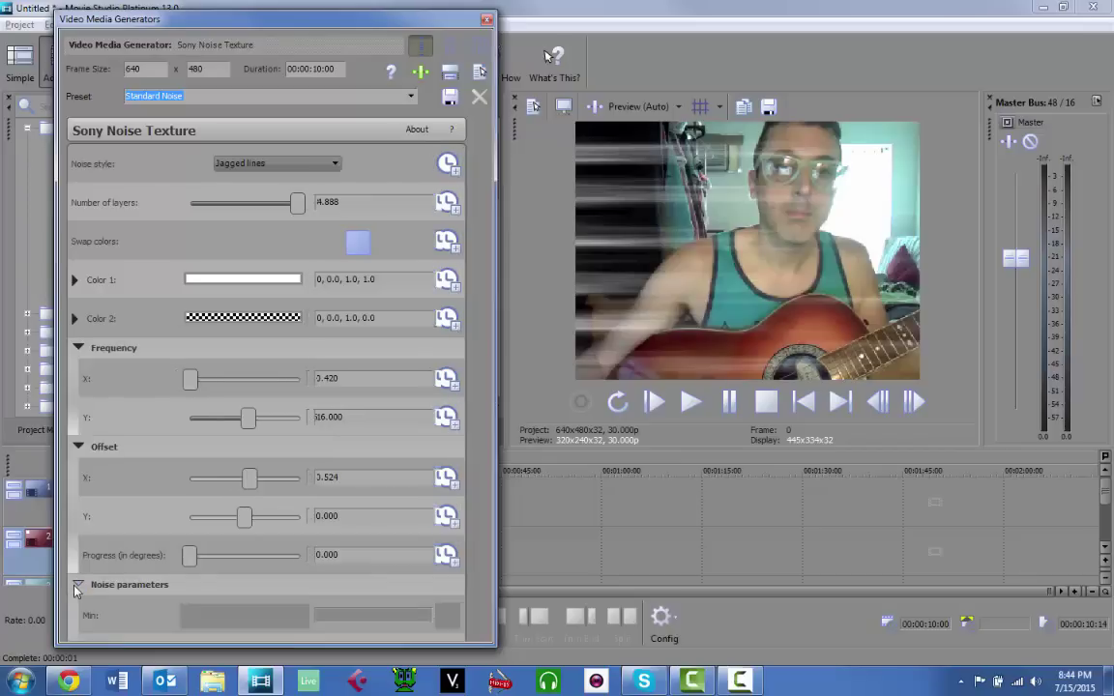
left_click_drag(484, 351, 509, 655)
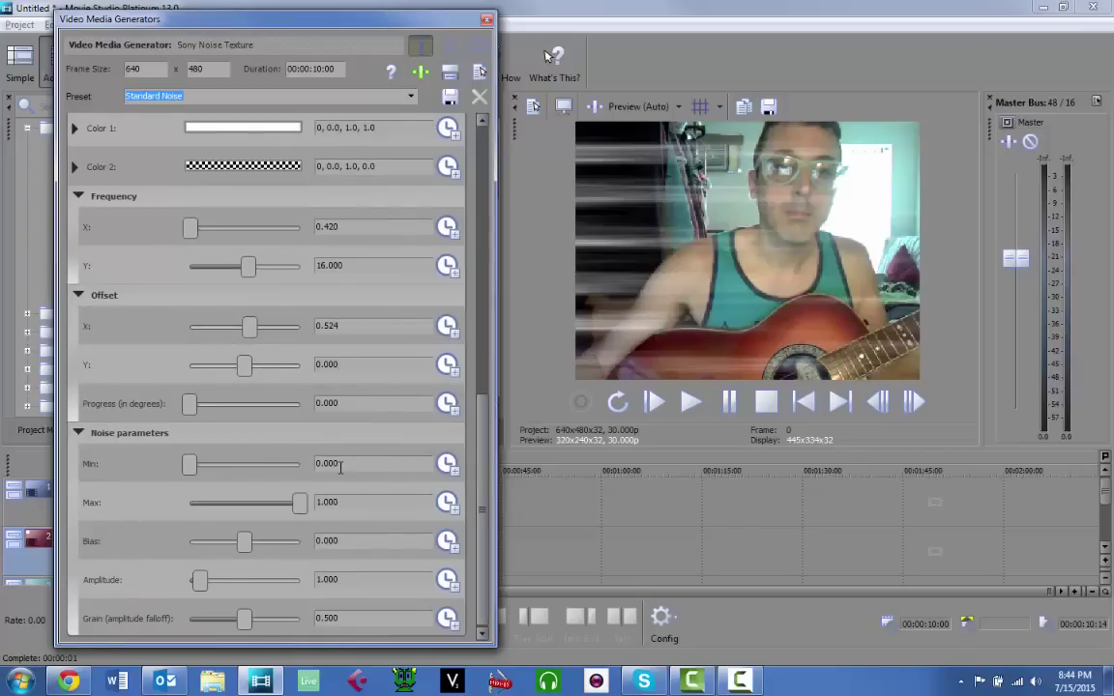
left_click_drag(358, 467, 324, 467)
type("10")
type("4")
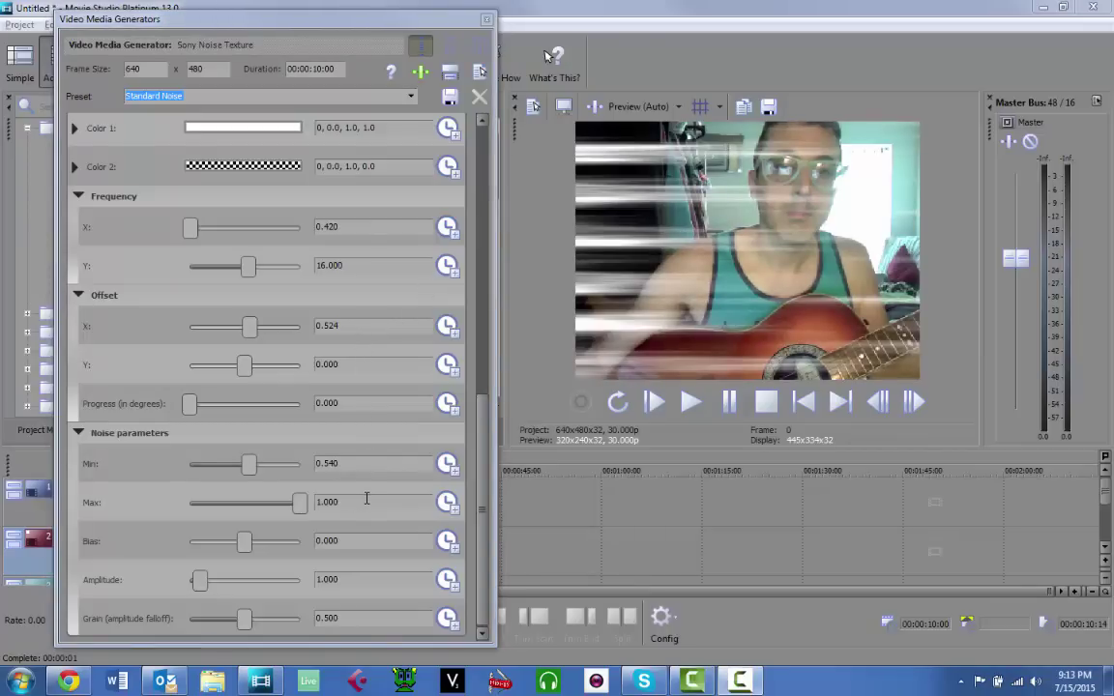
Set the noise parameters' Max value to 0.435 and raise the amplitude to about 9.231
left_click(366, 498)
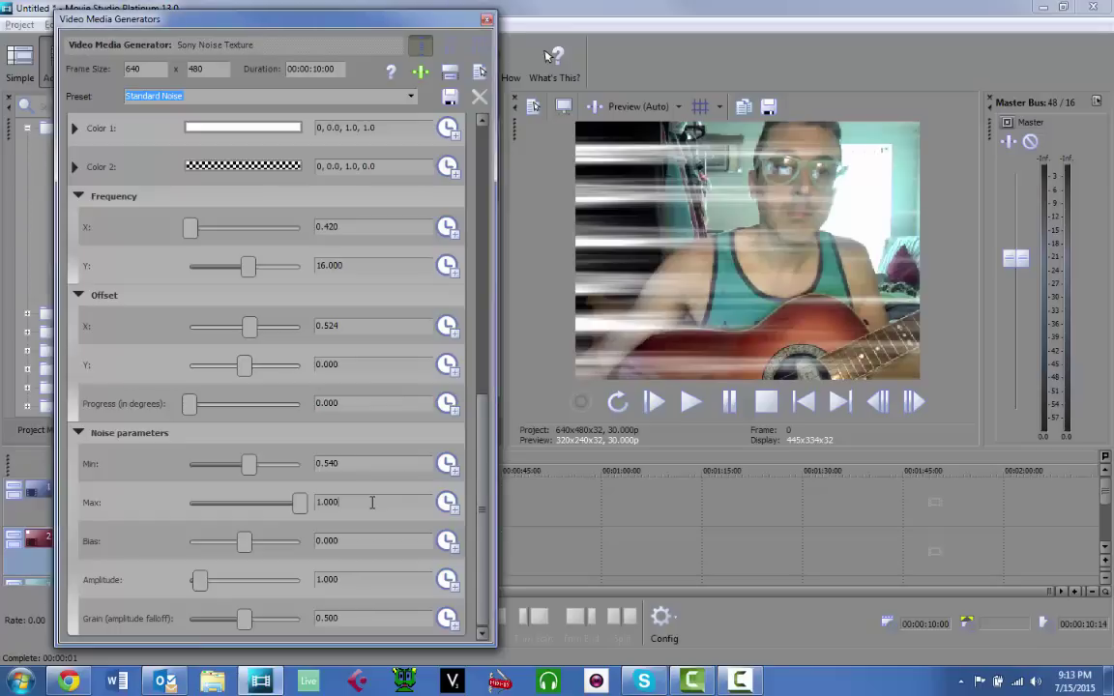
left_click_drag(374, 500, 289, 507)
type("0.435")
key("Return")
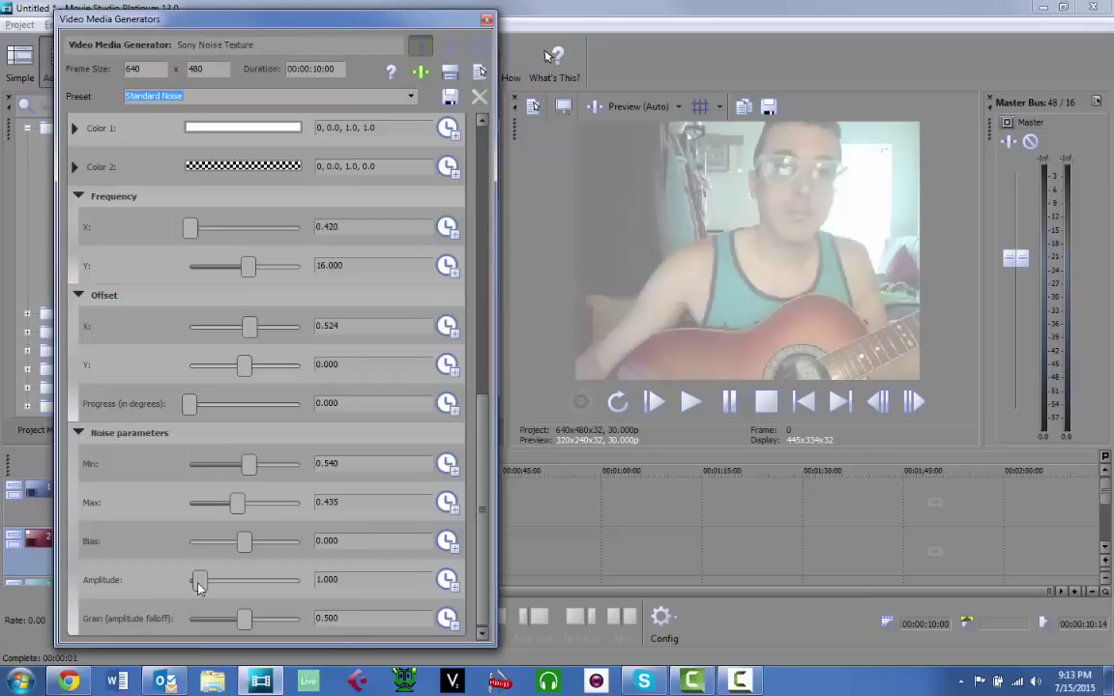
left_click_drag(200, 580, 290, 591)
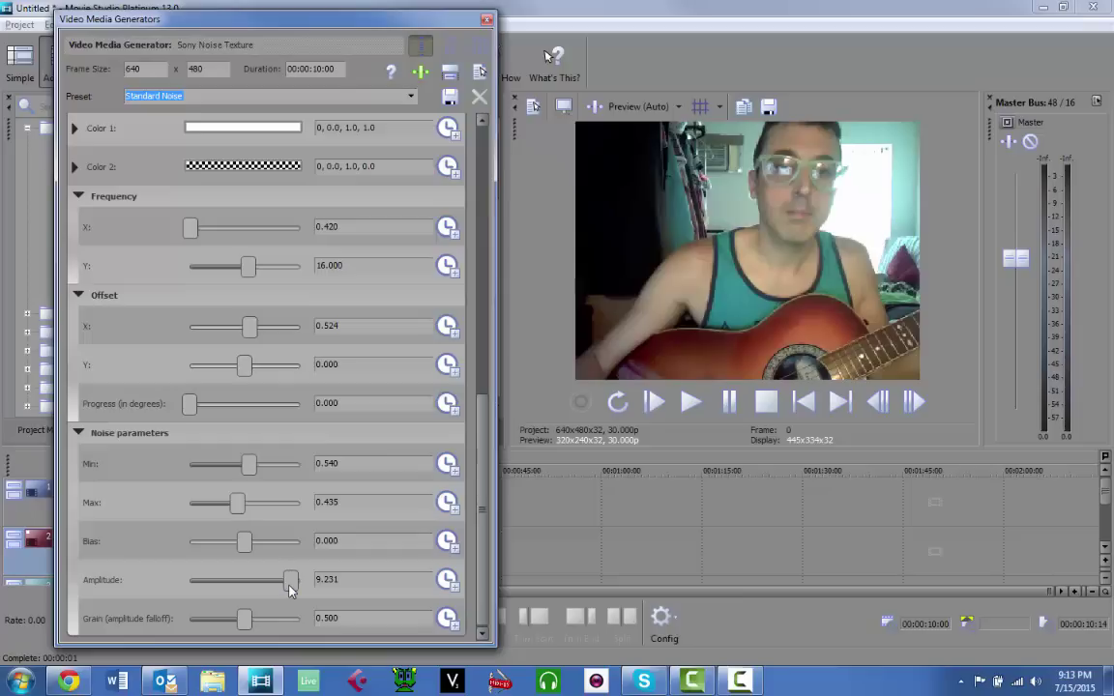
Set the noise texture's grain (amplitude falloff) to 0.762 and lower the amplitude to about 8.951
left_click_drag(289, 590, 288, 591)
left_click_drag(243, 625, 277, 623)
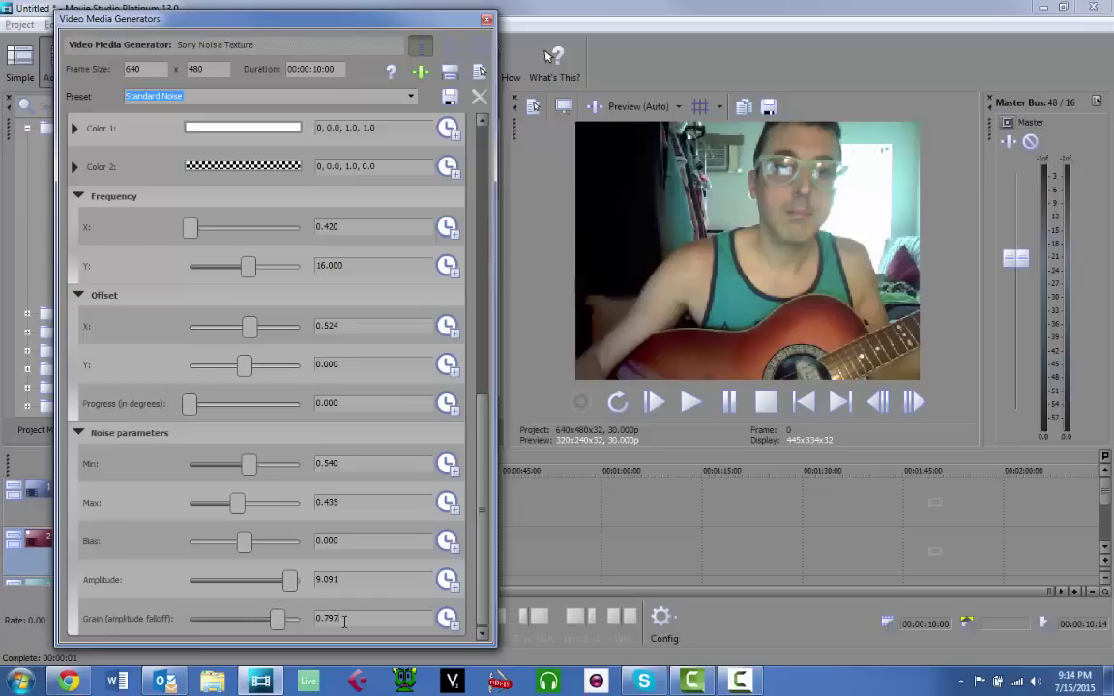
left_click(343, 621)
type(".762")
key("Return")
mouse_move(292, 586)
left_mouse_down()
mouse_move(219, 587)
mouse_move(283, 593)
left_mouse_up()
left_click(289, 581)
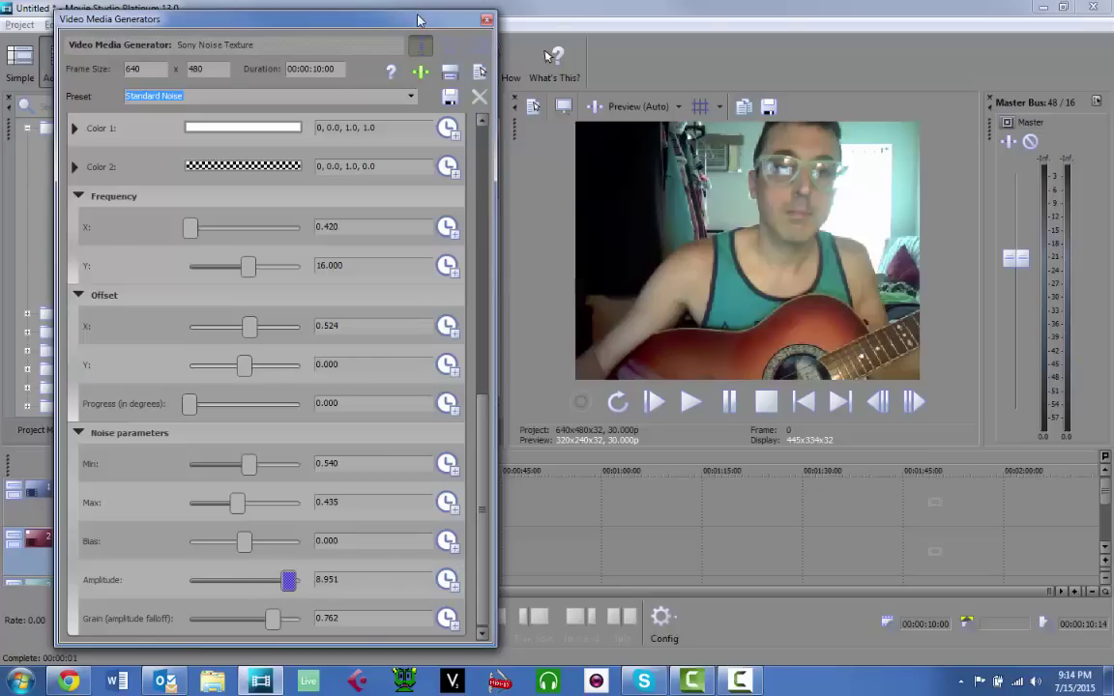
Adjust the noise parameters to about 0.552 for Max, 0.420 for Min, 9.231 for amplitude and 0.741 for grain
left_click_drag(419, 19, 458, 29)
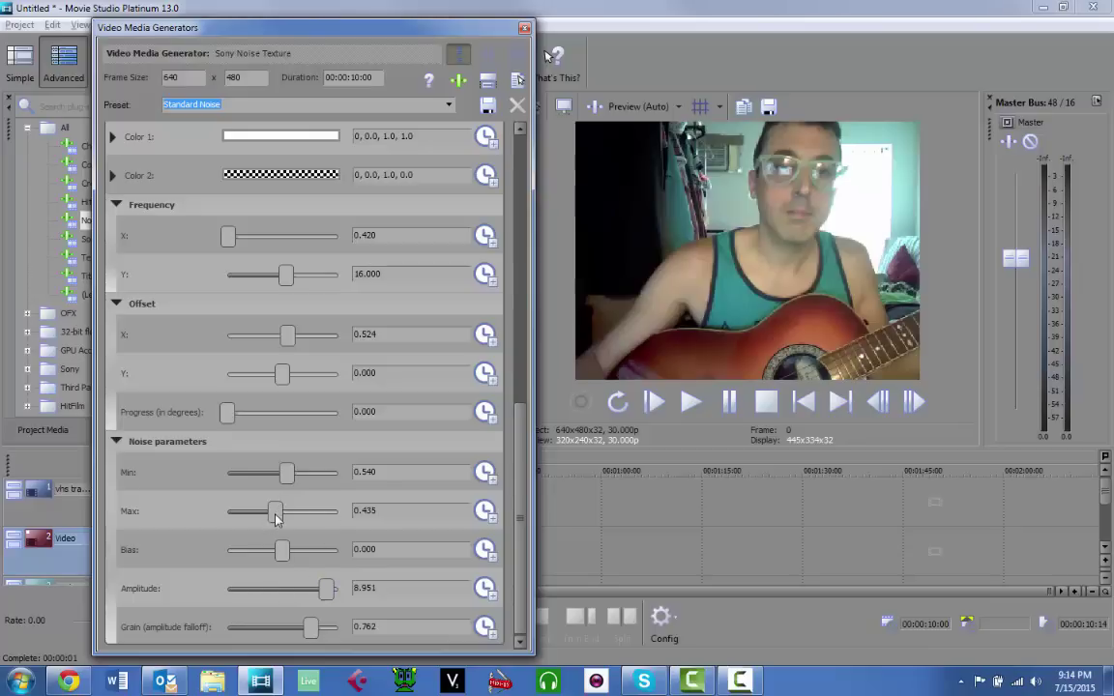
mouse_move(270, 522)
left_mouse_down()
mouse_move(256, 514)
mouse_move(273, 519)
mouse_move(275, 485)
mouse_move(277, 516)
mouse_move(288, 515)
left_mouse_up()
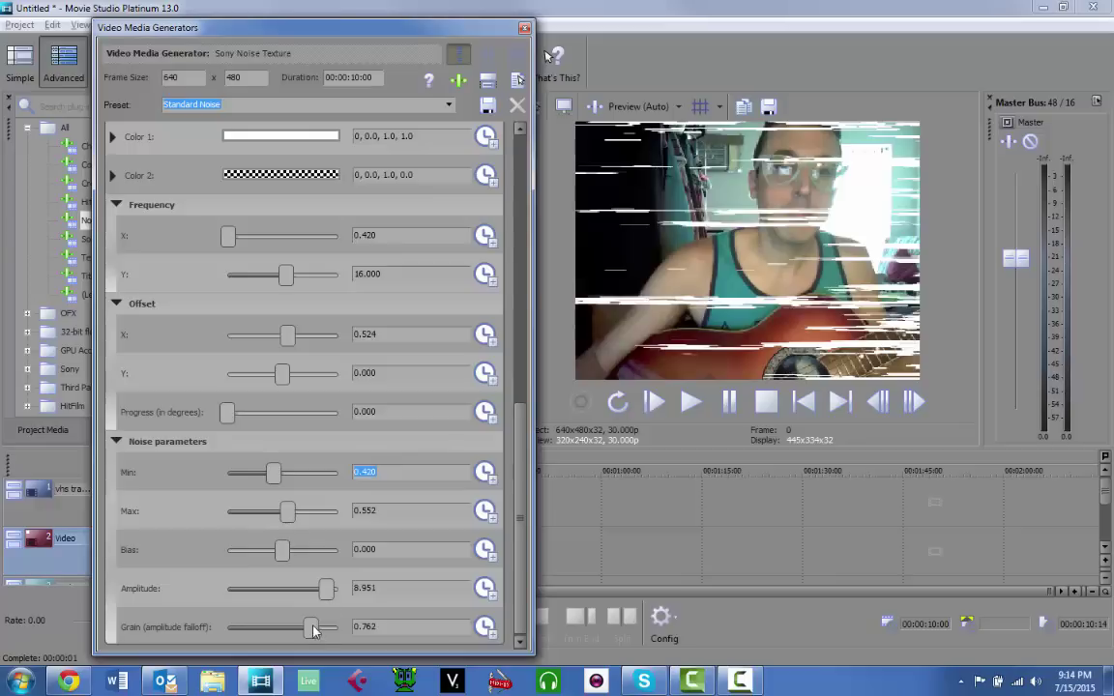
left_click(326, 589)
left_click_drag(326, 594, 331, 595)
left_click_drag(309, 630, 308, 630)
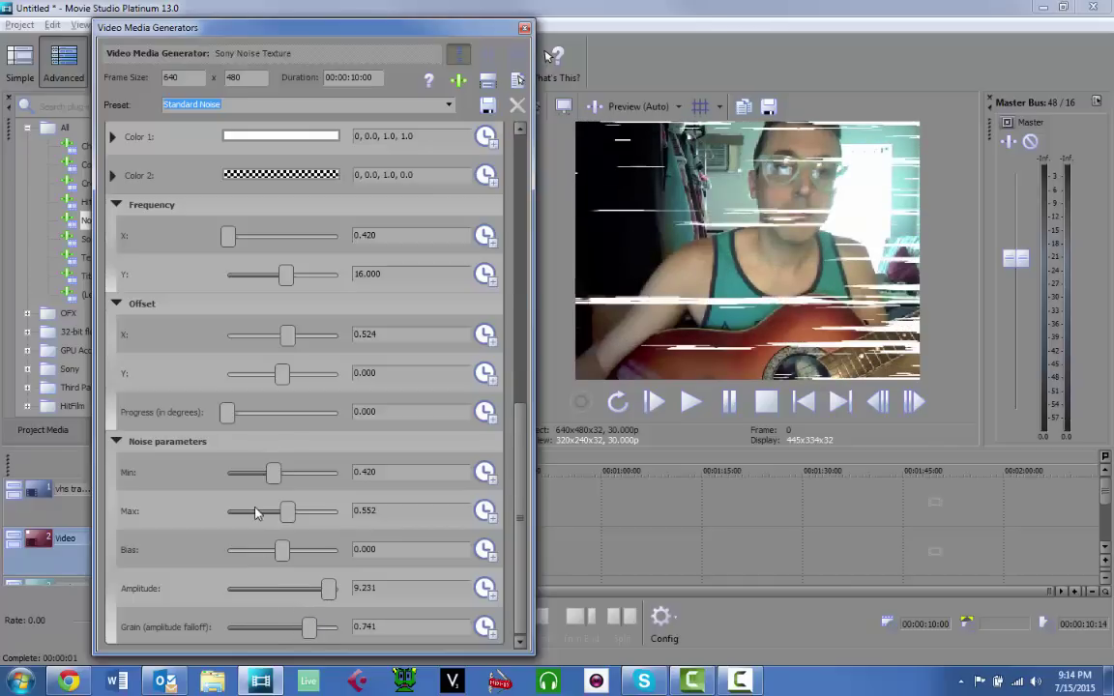
Raise the noise texture's Y frequency to about 18.672 and lower the Min noise parameter to about 0.077
left_click_drag(275, 479, 252, 484)
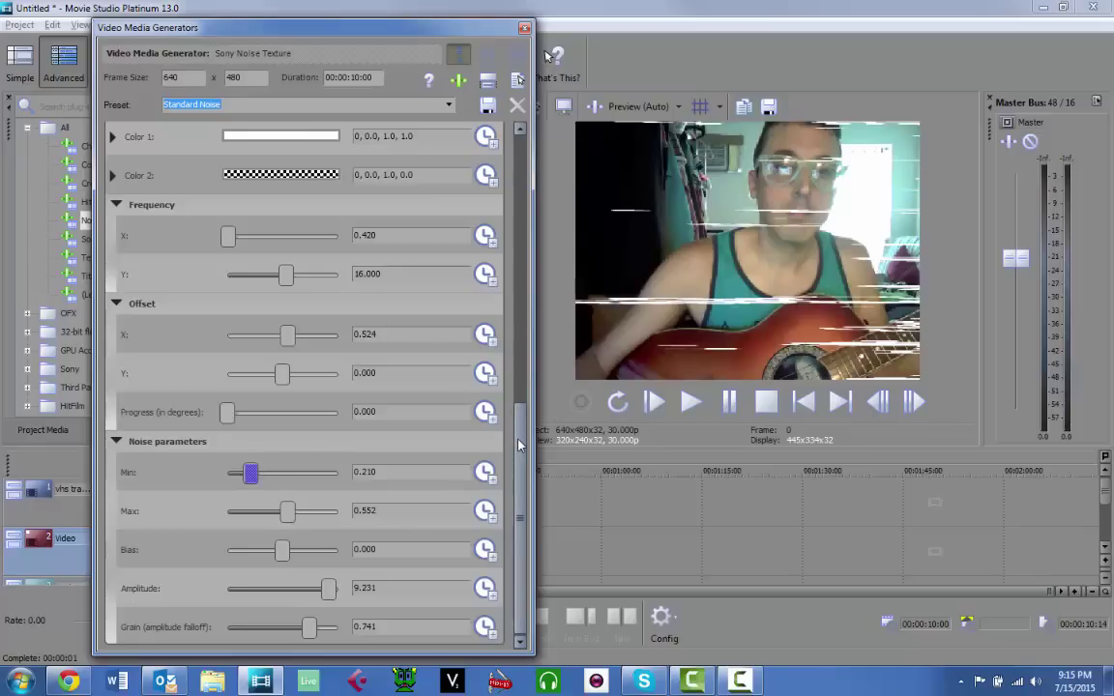
left_click_drag(518, 445, 530, 320)
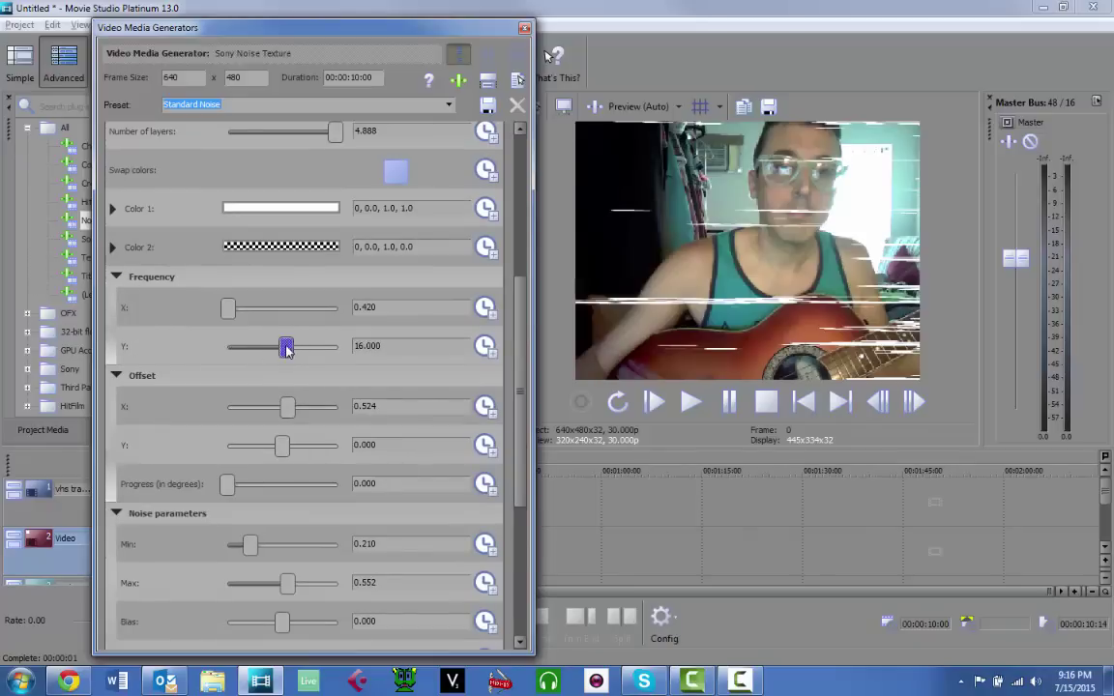
mouse_move(293, 350)
left_mouse_down()
mouse_move(333, 348)
mouse_move(297, 349)
left_mouse_up()
scroll(491, 430, "down", 2)
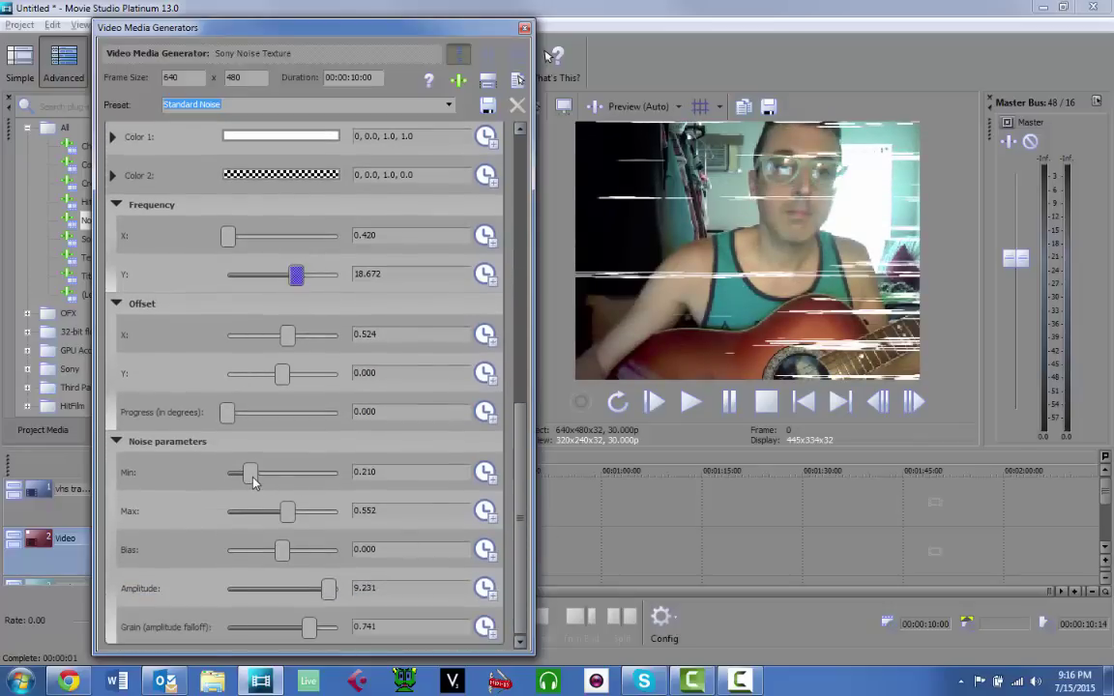
left_click_drag(250, 482, 237, 484)
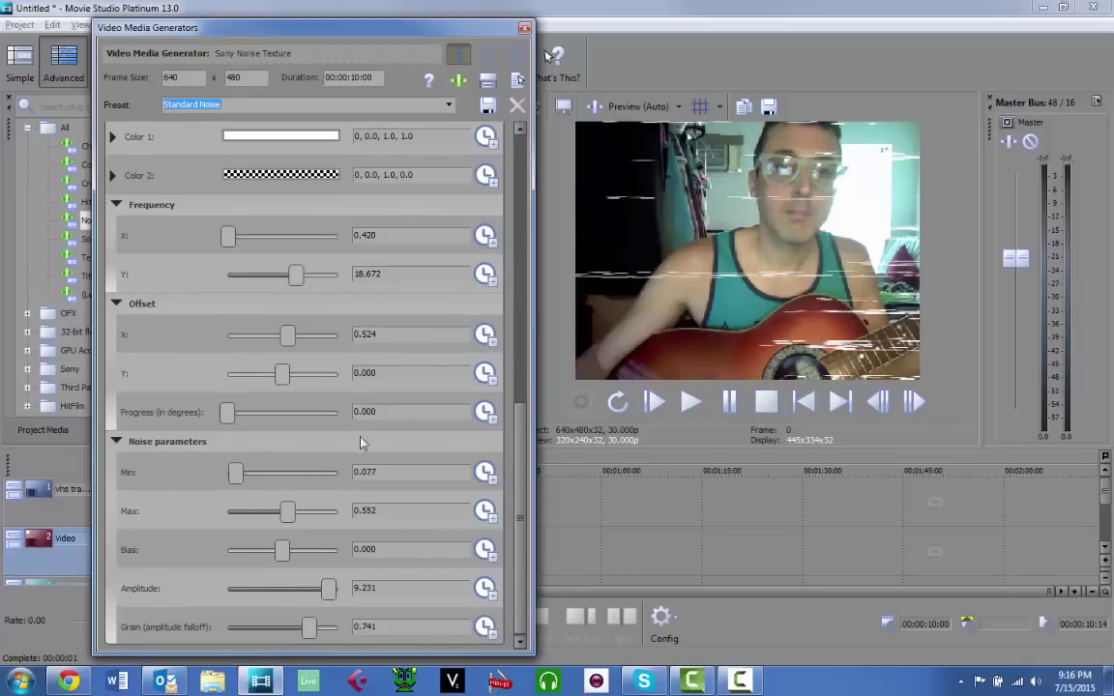
Lower the noise texture's Y frequency to about 17.623
scroll(512, 440, "up", 1)
left_click_drag(512, 441, 524, 355)
mouse_move(298, 332)
left_mouse_down()
mouse_move(333, 336)
mouse_move(291, 340)
left_mouse_up()
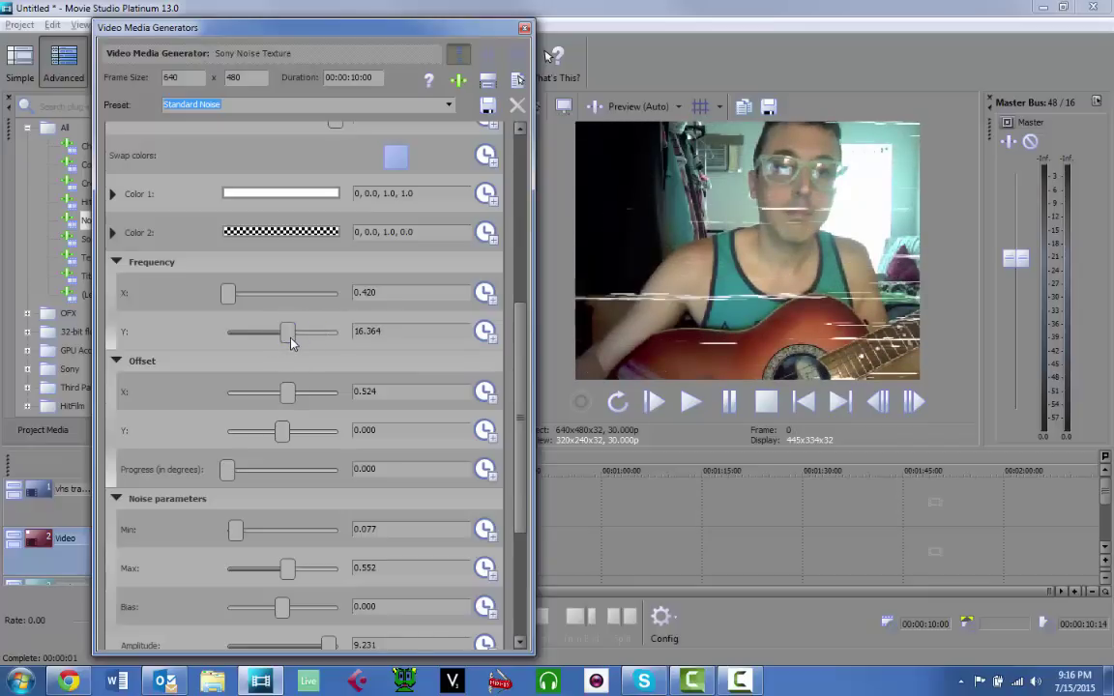
left_click(291, 340)
mouse_move(288, 336)
left_mouse_down()
mouse_move(326, 335)
mouse_move(294, 341)
mouse_move(304, 346)
mouse_move(231, 337)
mouse_move(264, 354)
mouse_move(341, 361)
mouse_move(298, 358)
left_mouse_up()
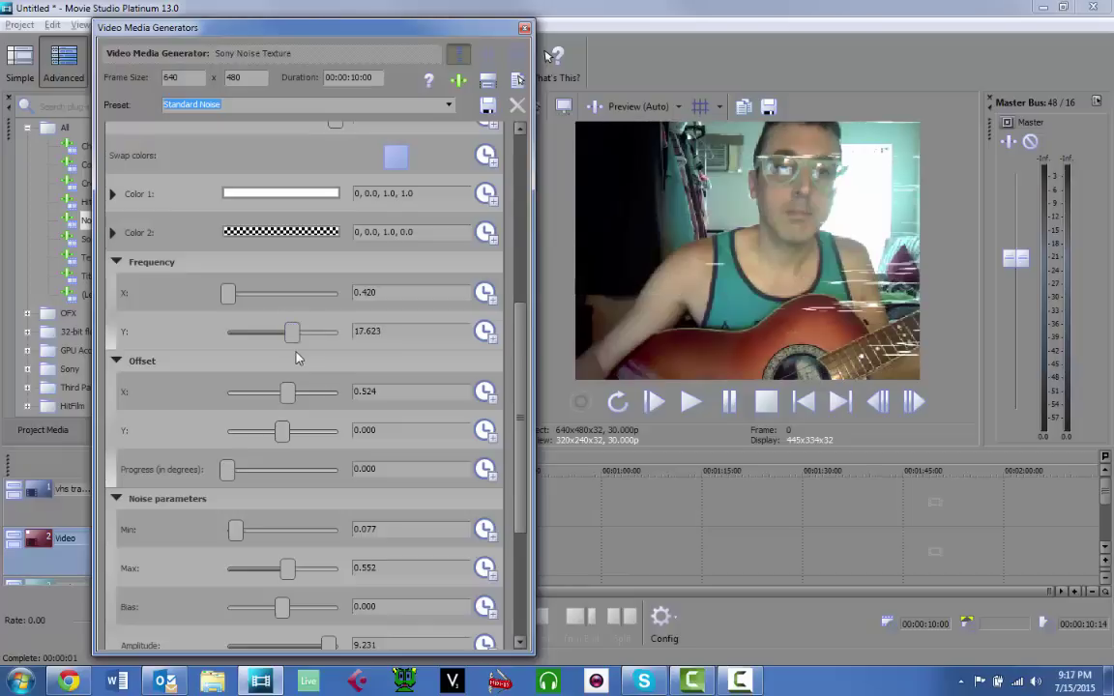
Animate the Y frequency and add a keyframe at about 2 seconds with the value 30
left_click(485, 332)
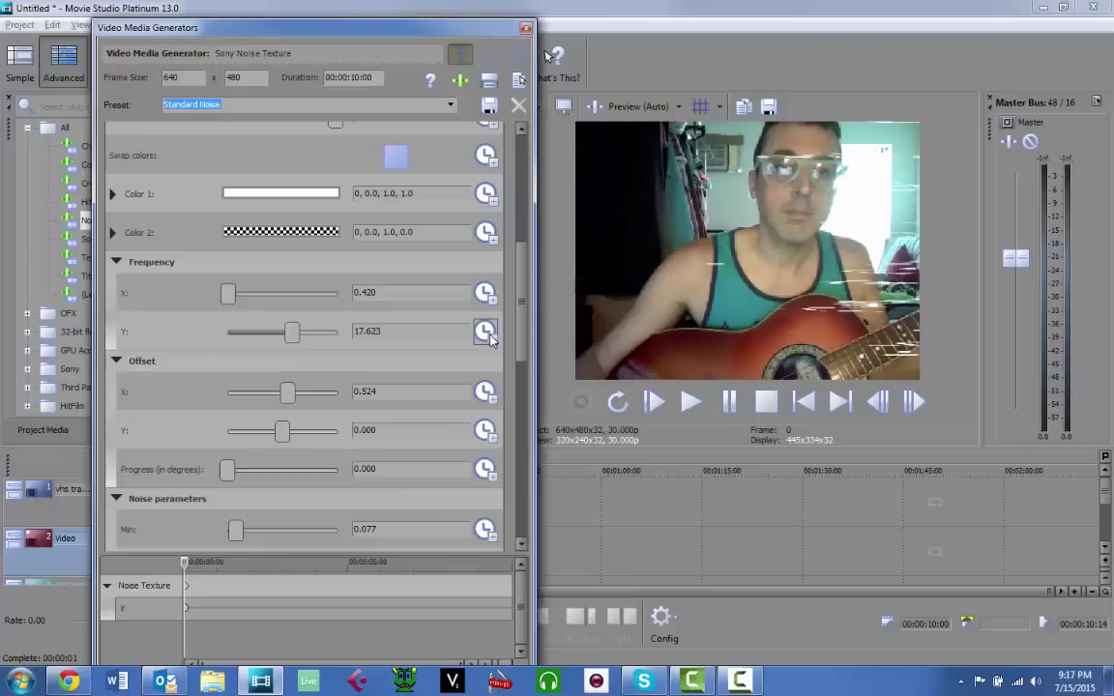
scroll(525, 328, "down", 3)
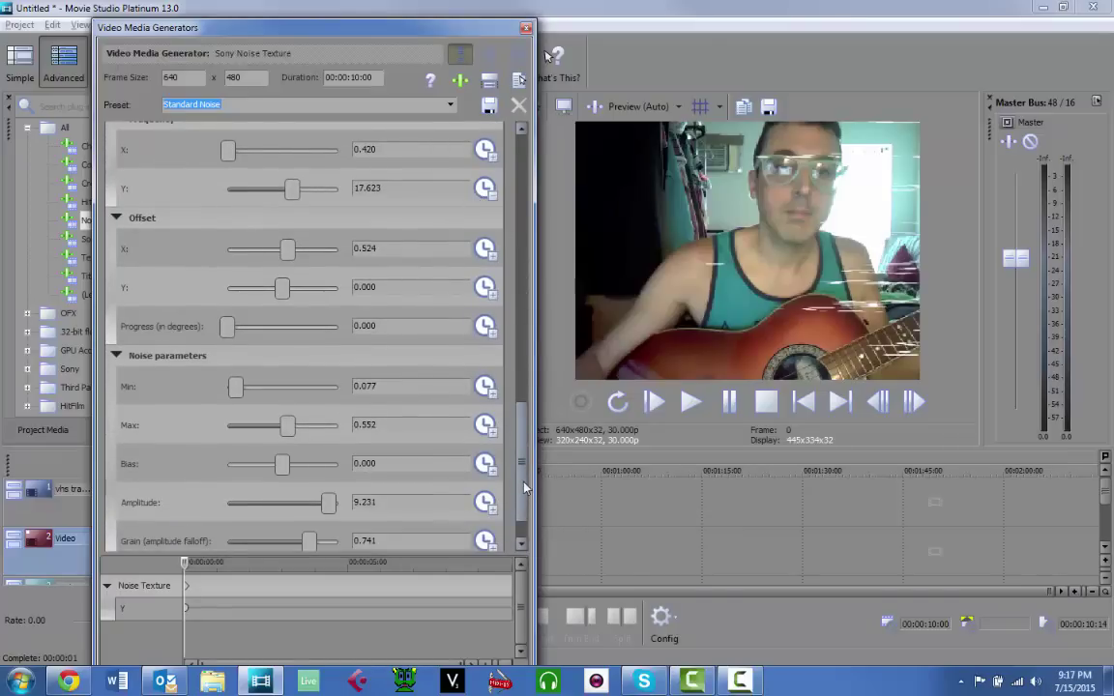
left_click(520, 542)
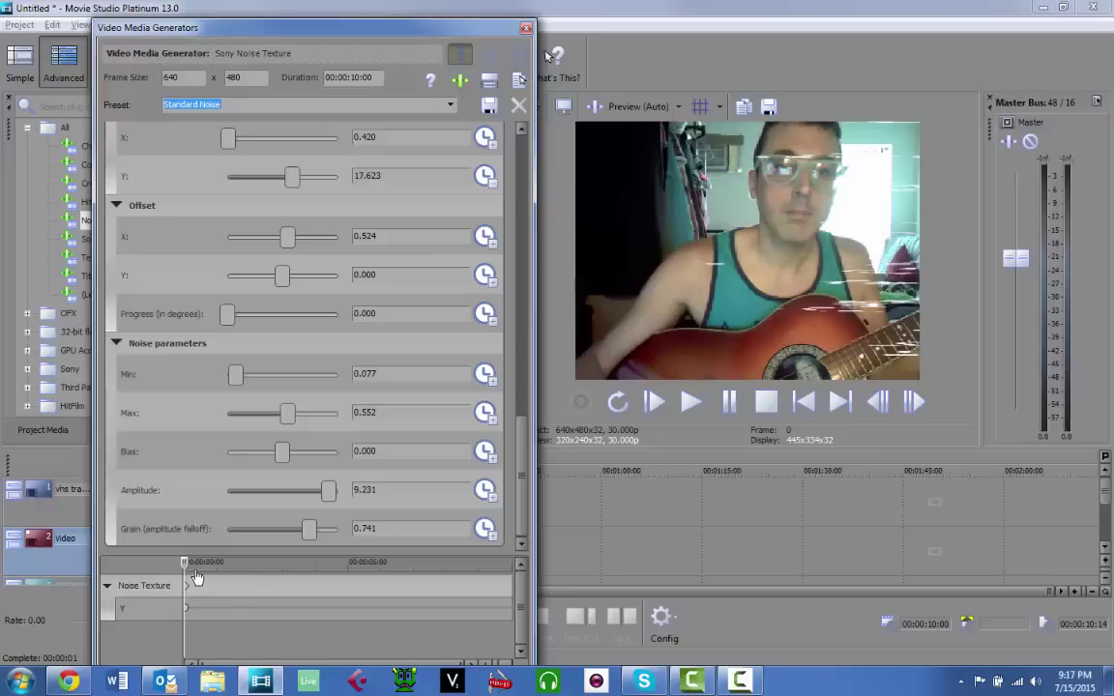
double_click(247, 608)
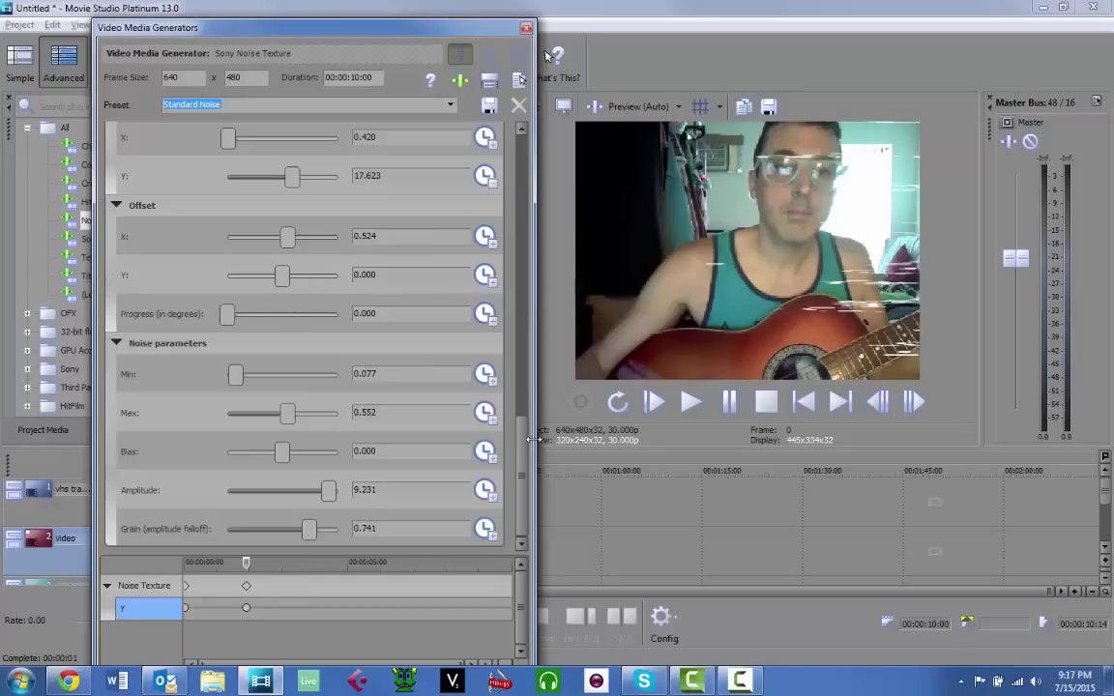
scroll(517, 411, "up", 1)
scroll(518, 311, "up", 1)
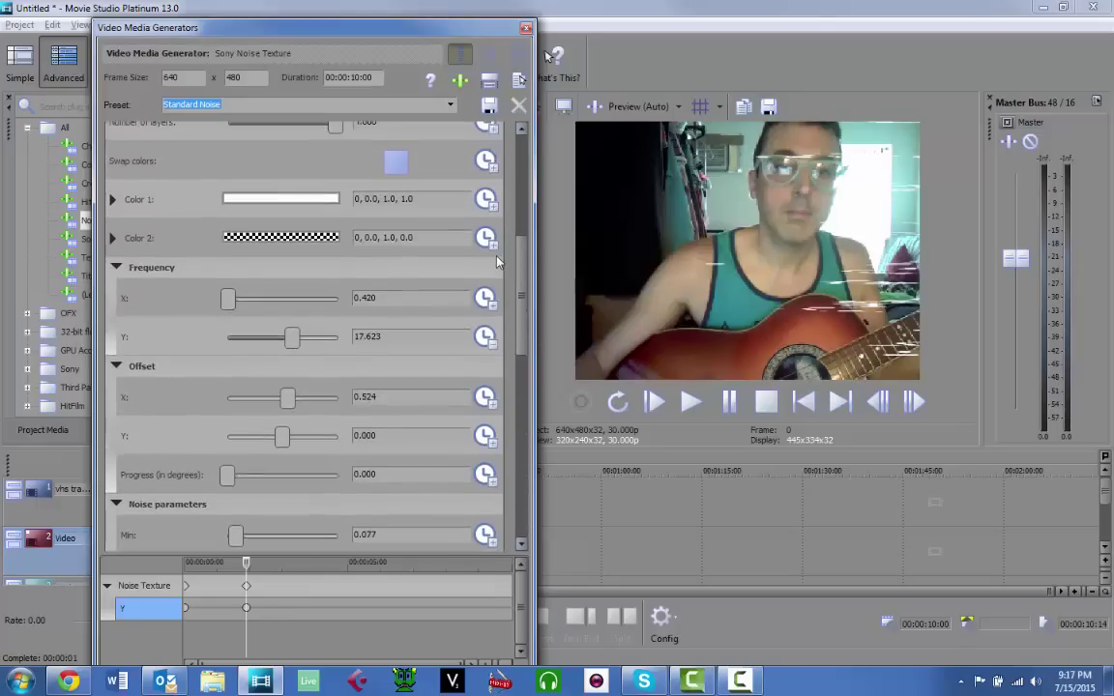
left_click_drag(291, 340, 348, 346)
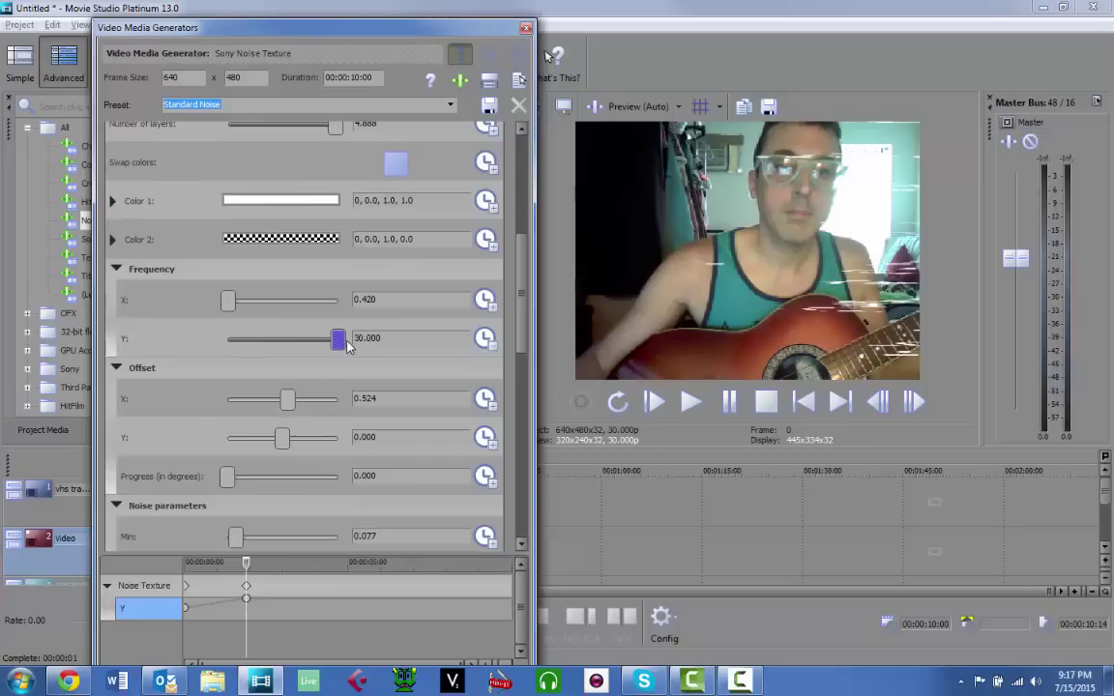
Add Y frequency keyframes of about 17.833 near 4 seconds and about 29.790 near 6 seconds
double_click(318, 605)
left_click_drag(341, 338, 297, 350)
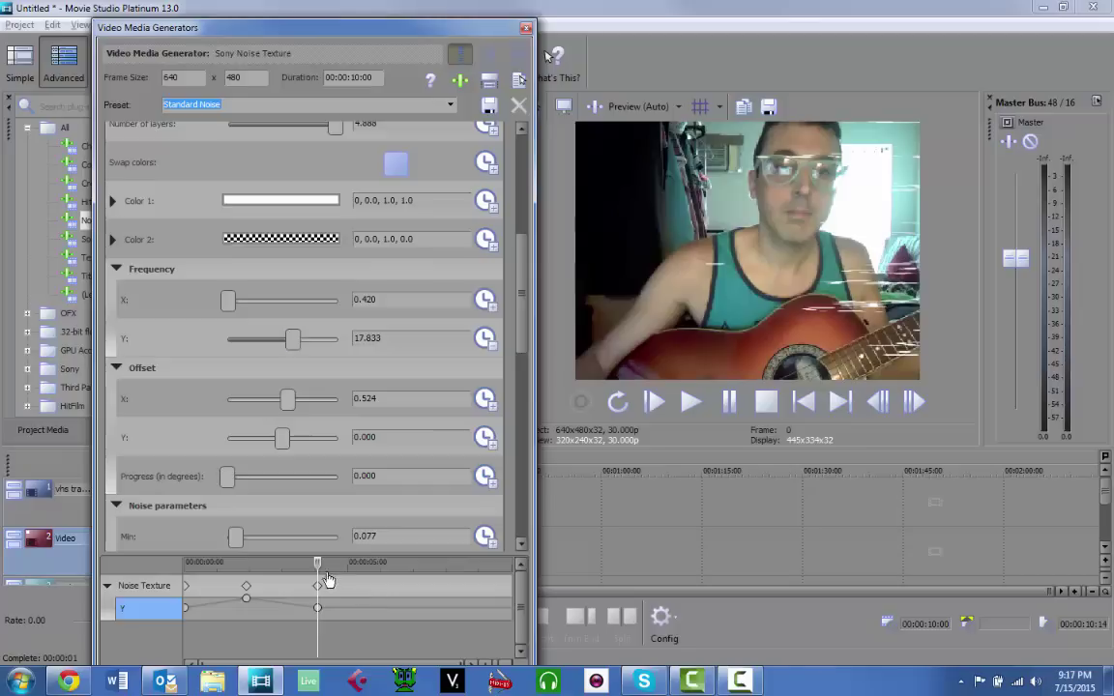
double_click(384, 611)
left_click_drag(300, 351, 341, 355)
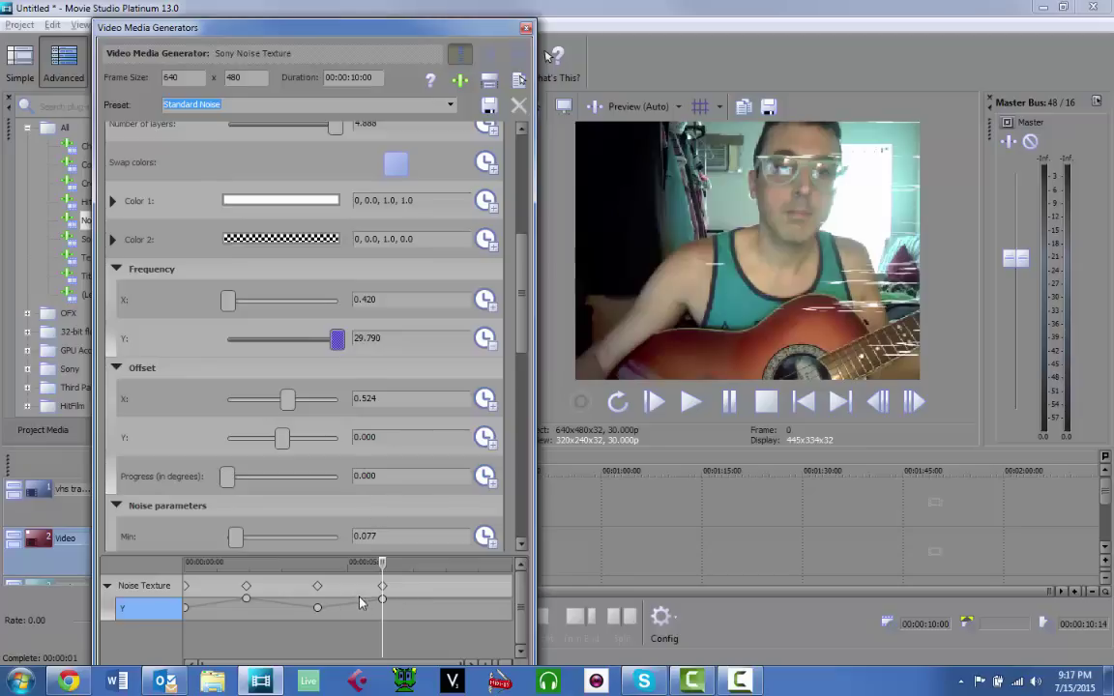
Add a Y frequency keyframe at about 8 seconds with a value of about 18.042
left_click(447, 609)
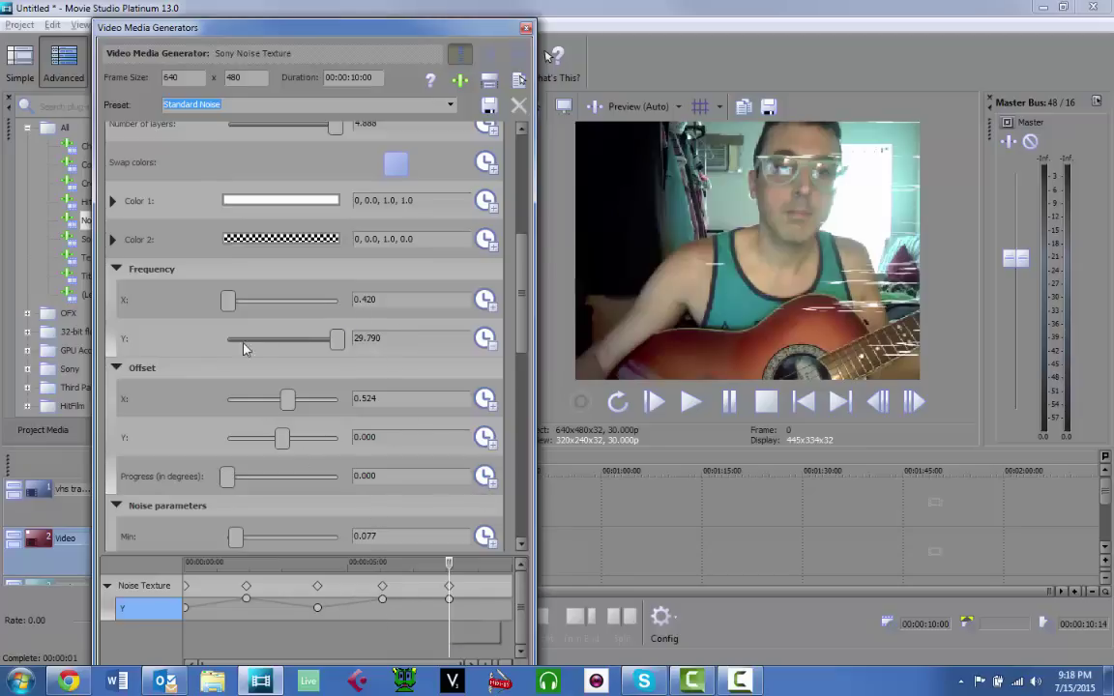
left_click(336, 341)
left_click_drag(337, 345, 293, 342)
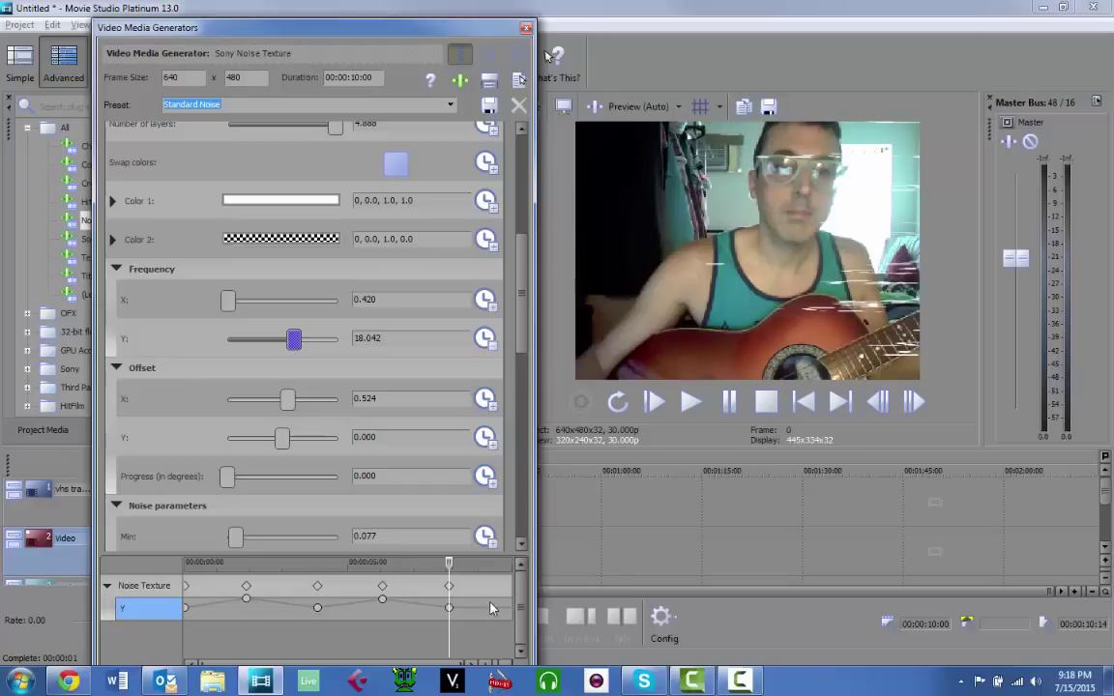
Add a final Y frequency keyframe of about 29.790 at the 10-second end and close the generator settings
left_click(511, 613)
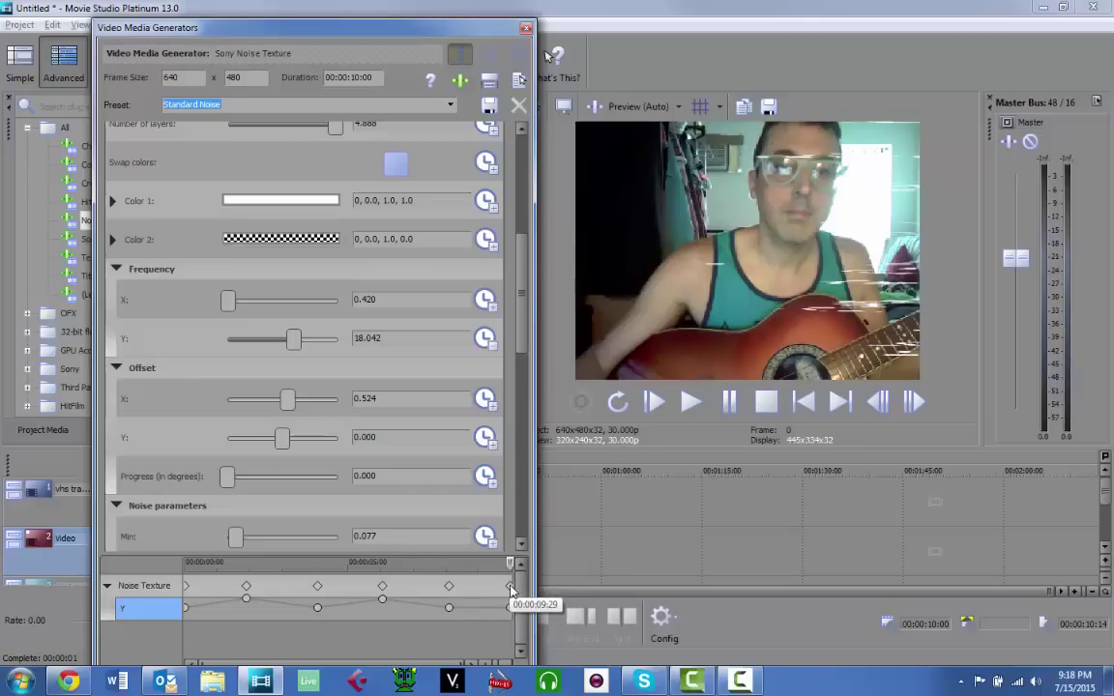
left_click(509, 587)
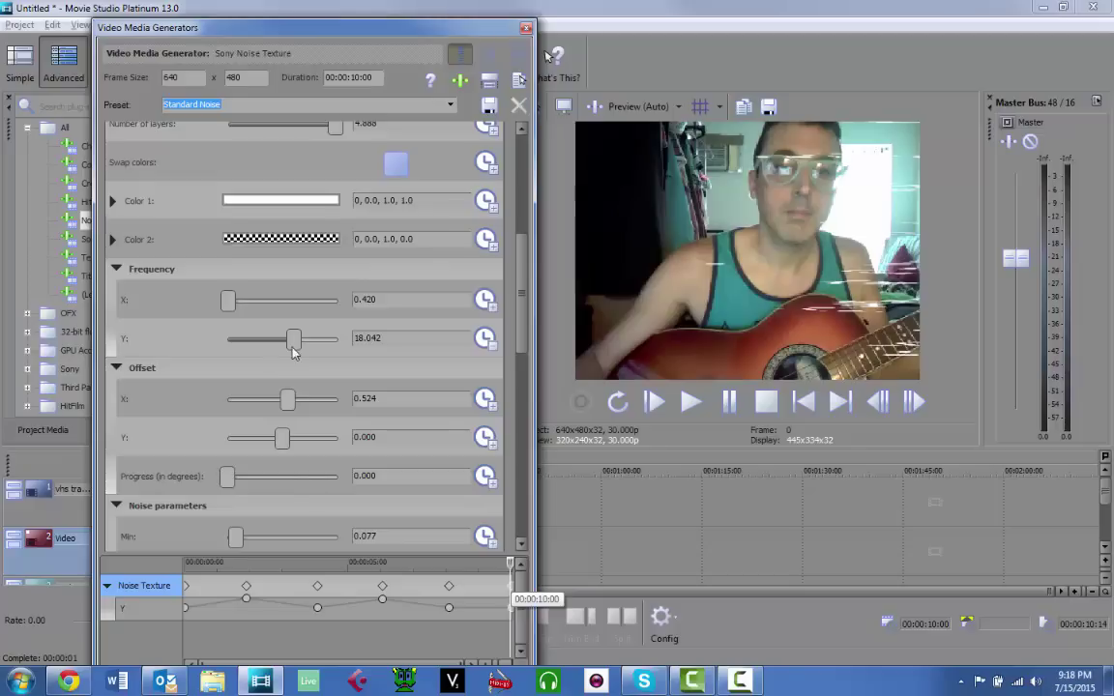
left_click_drag(293, 341, 337, 340)
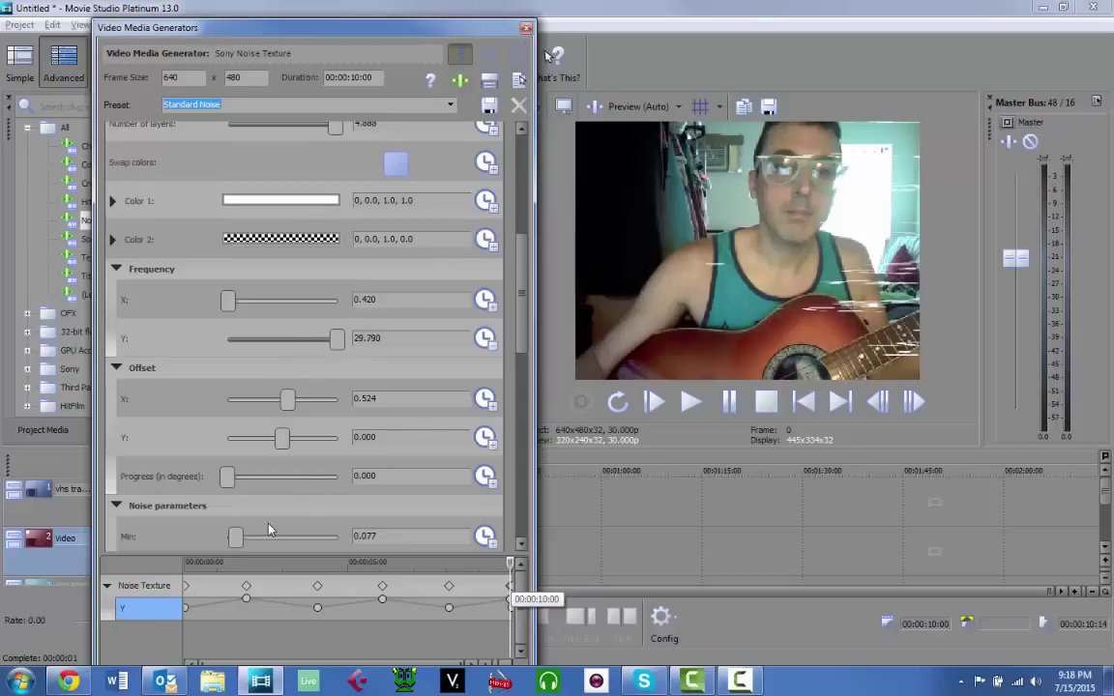
left_click(526, 27)
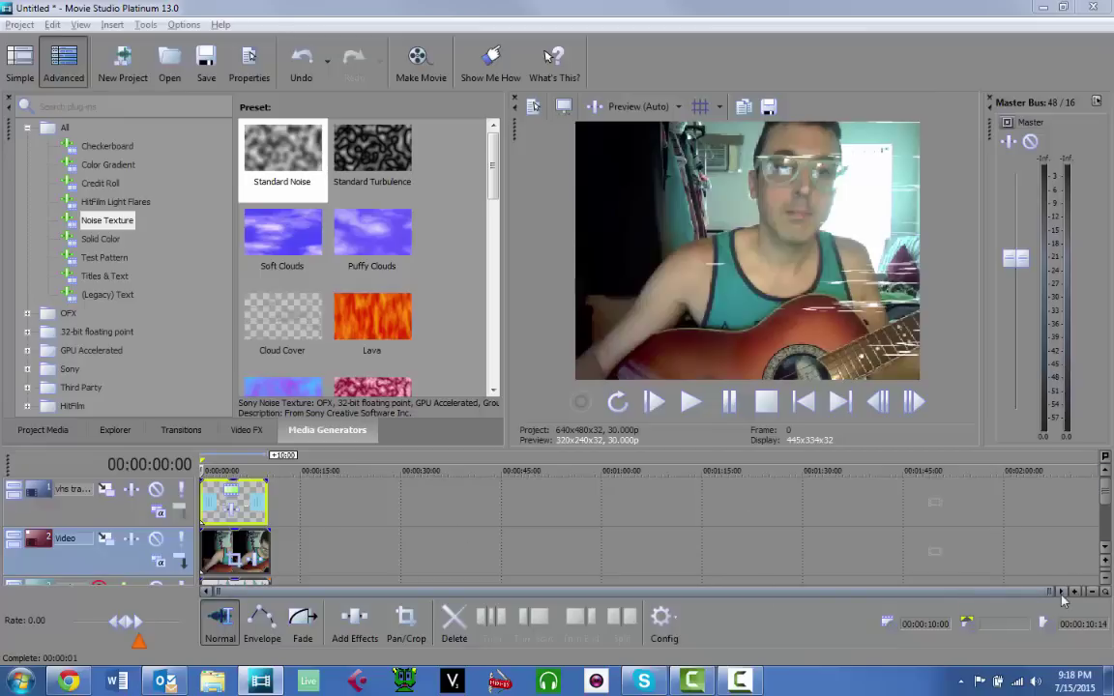
Play the project from the start to preview the animated tracking lines over the video, then stop playback
scroll(282, 506, "up", 10)
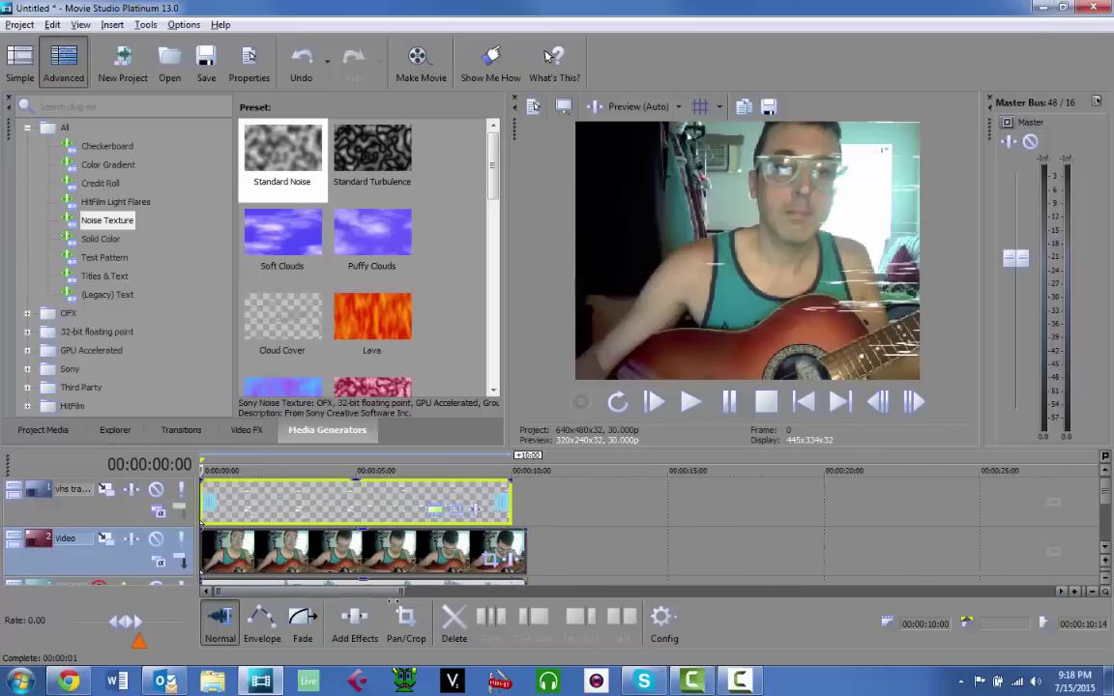
key("space")
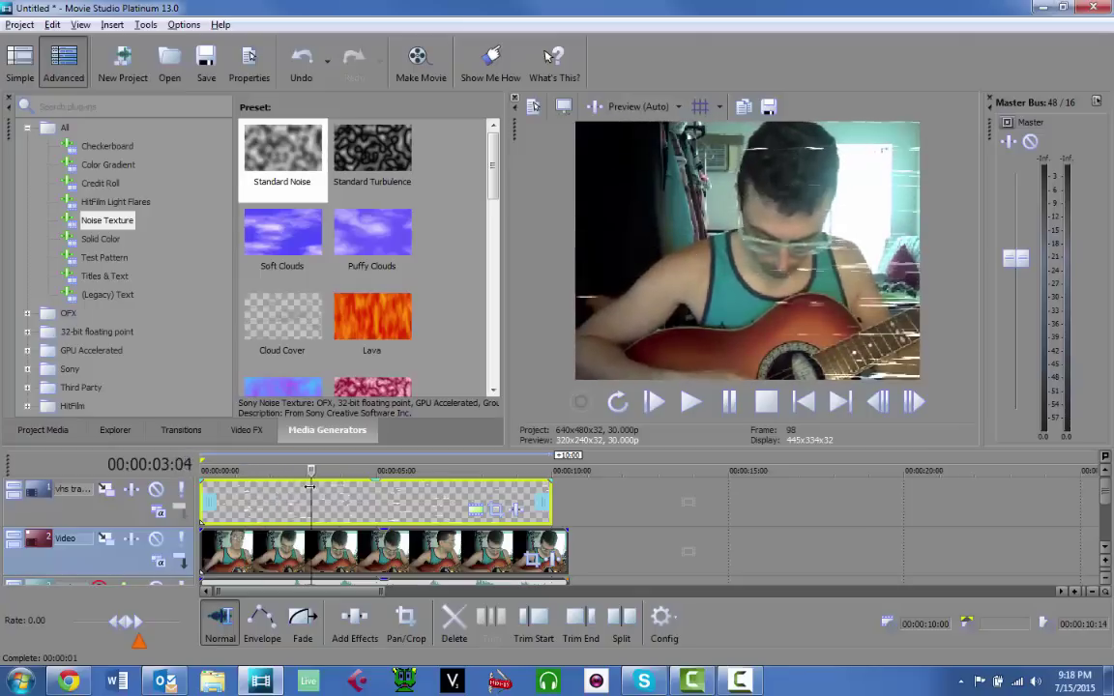
left_click(290, 490)
left_click_drag(290, 490, 203, 490)
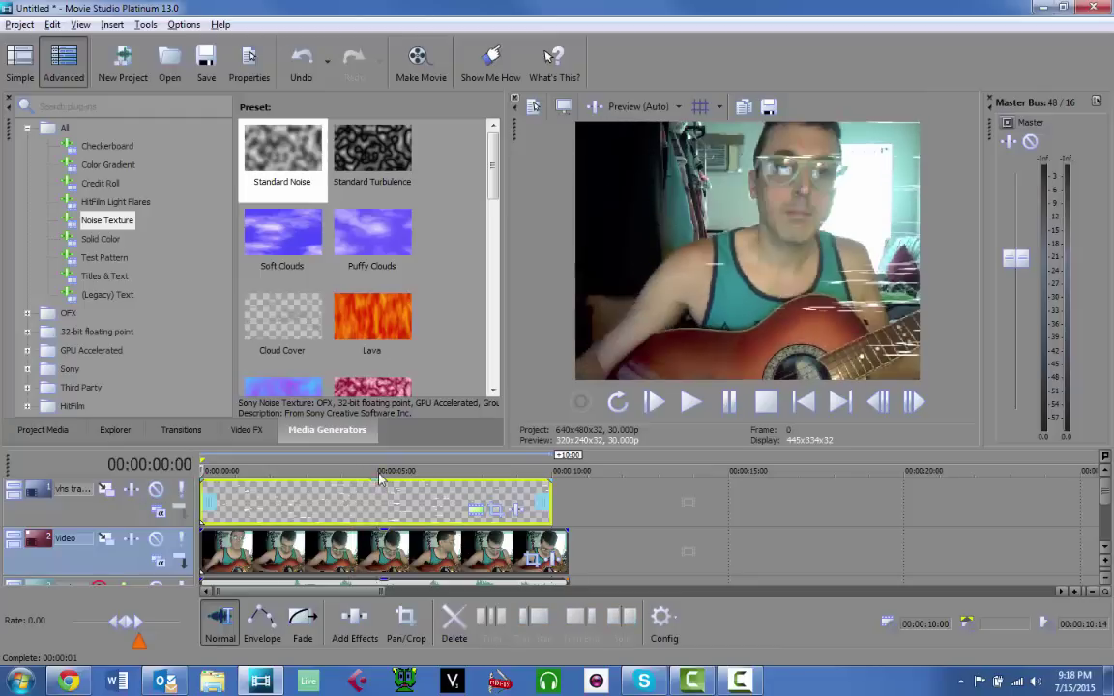
left_click(655, 408)
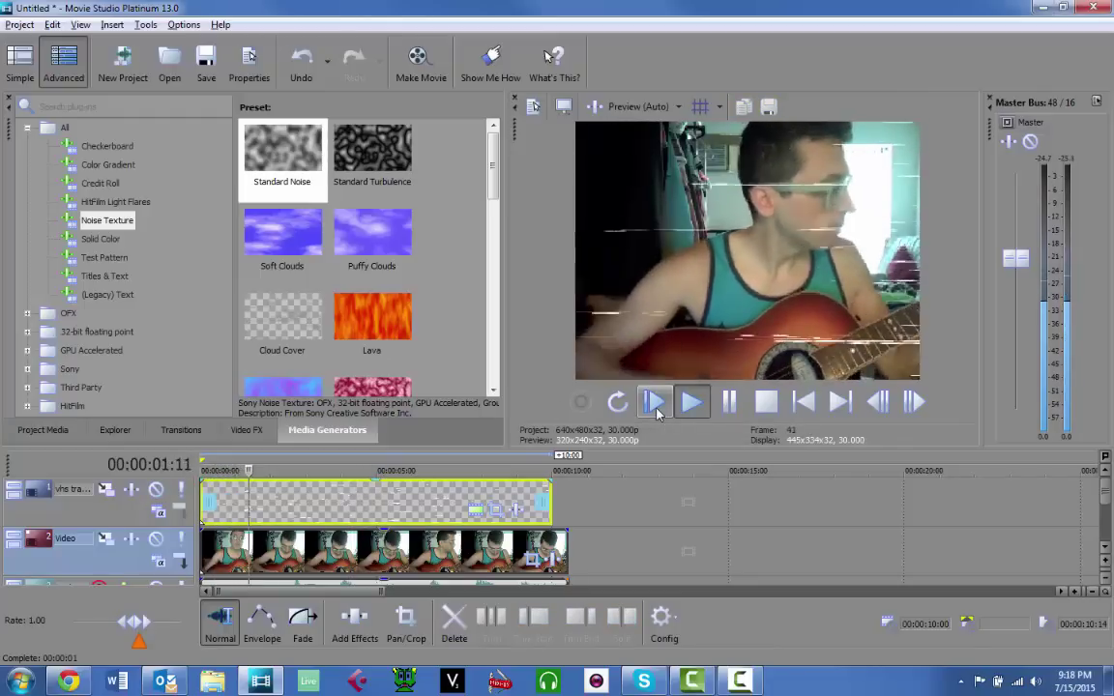
left_click(760, 404)
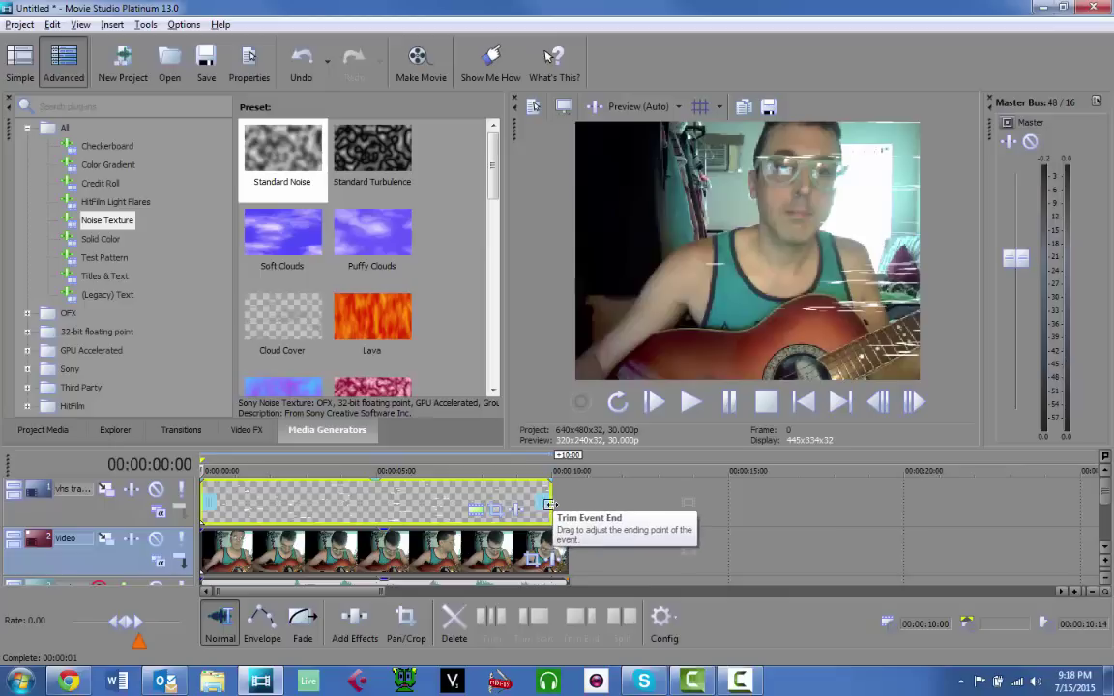
Extend the end of the noise texture event to match the end of the video clip at 00:00:10:14
left_click_drag(551, 503, 565, 508)
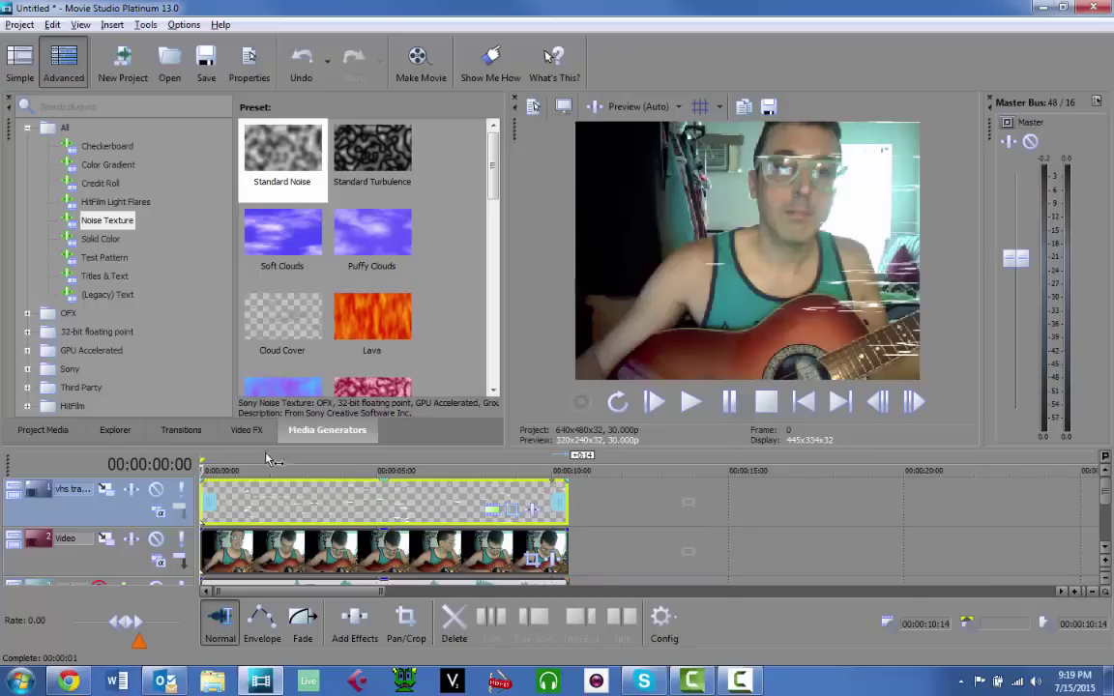
Add the Sony TV Simulator effect to the vhs tracking track
left_click(131, 491)
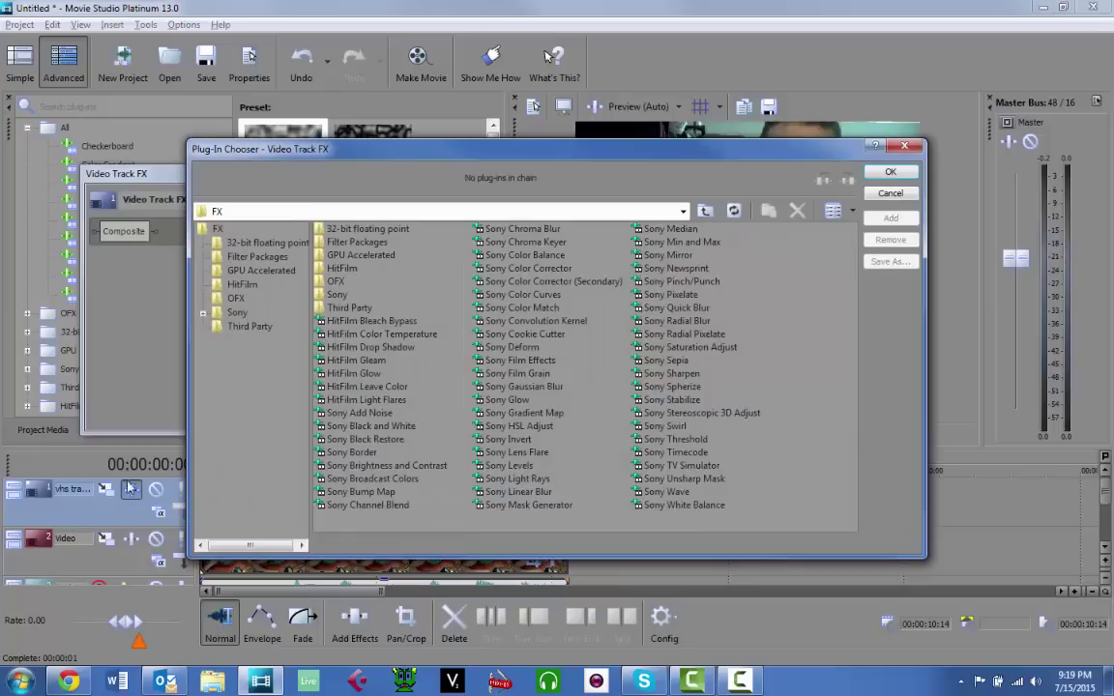
double_click(667, 466)
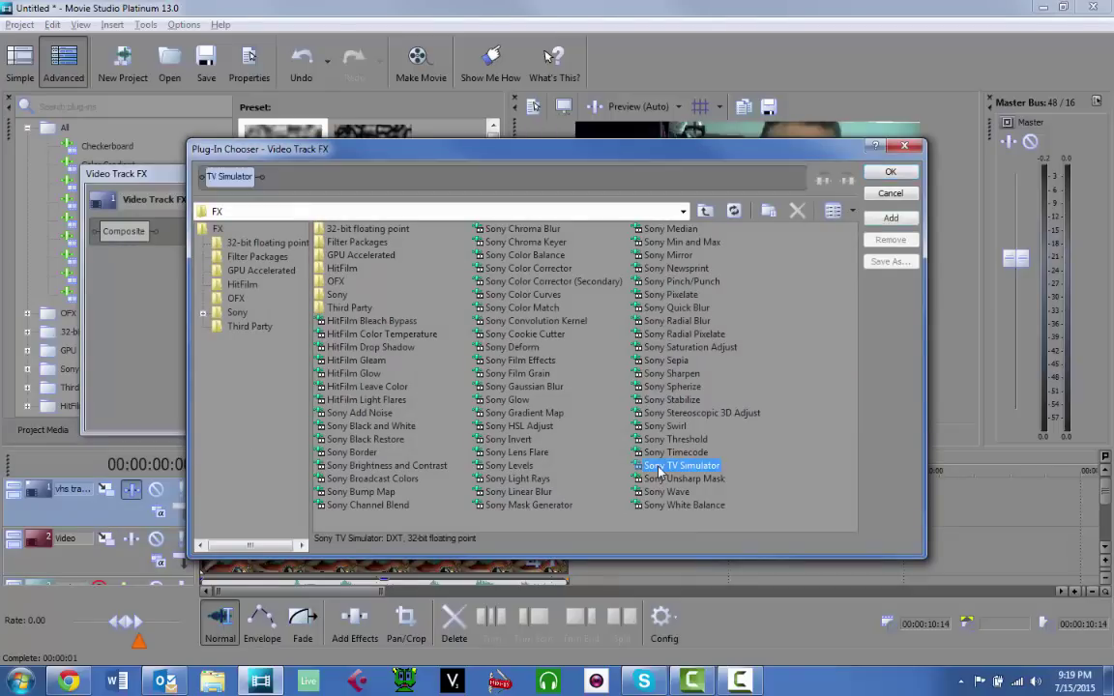
left_click(890, 172)
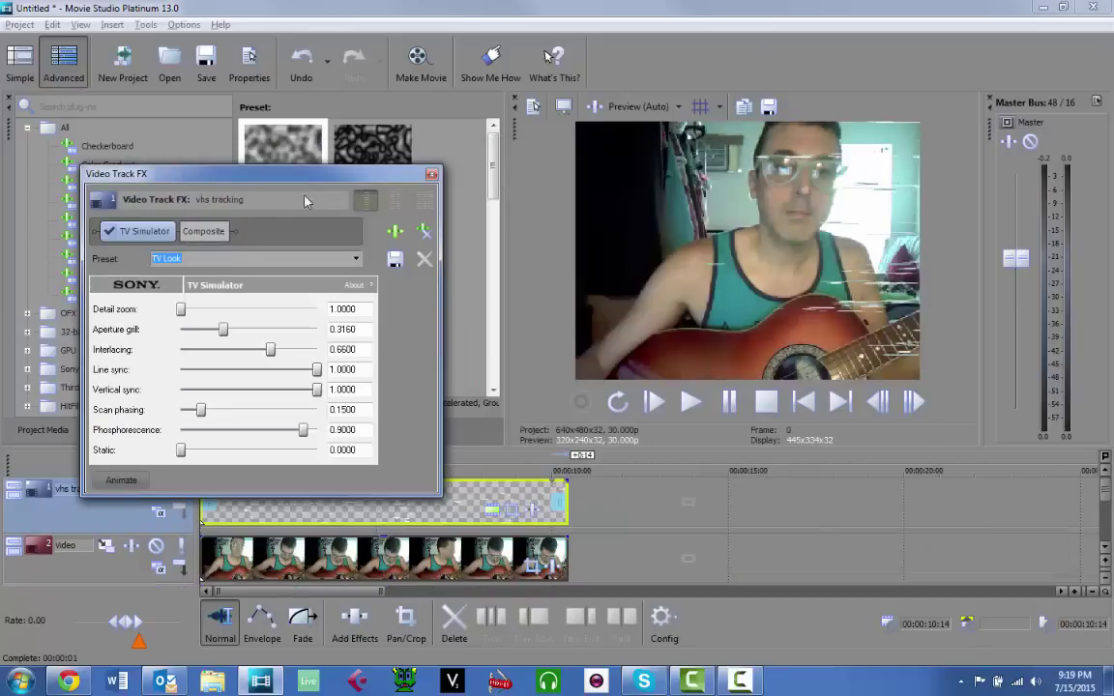
Apply the VHS static preset to the vhs tracking track's TV Simulator and close the effect settings
left_click(357, 260)
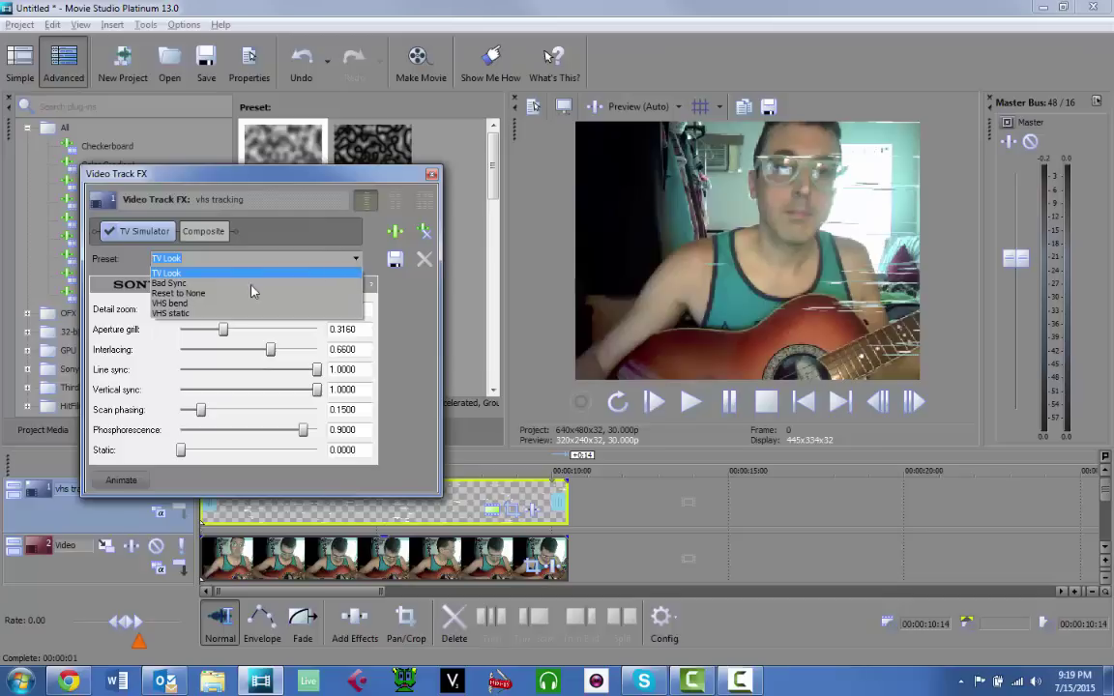
left_click(173, 317)
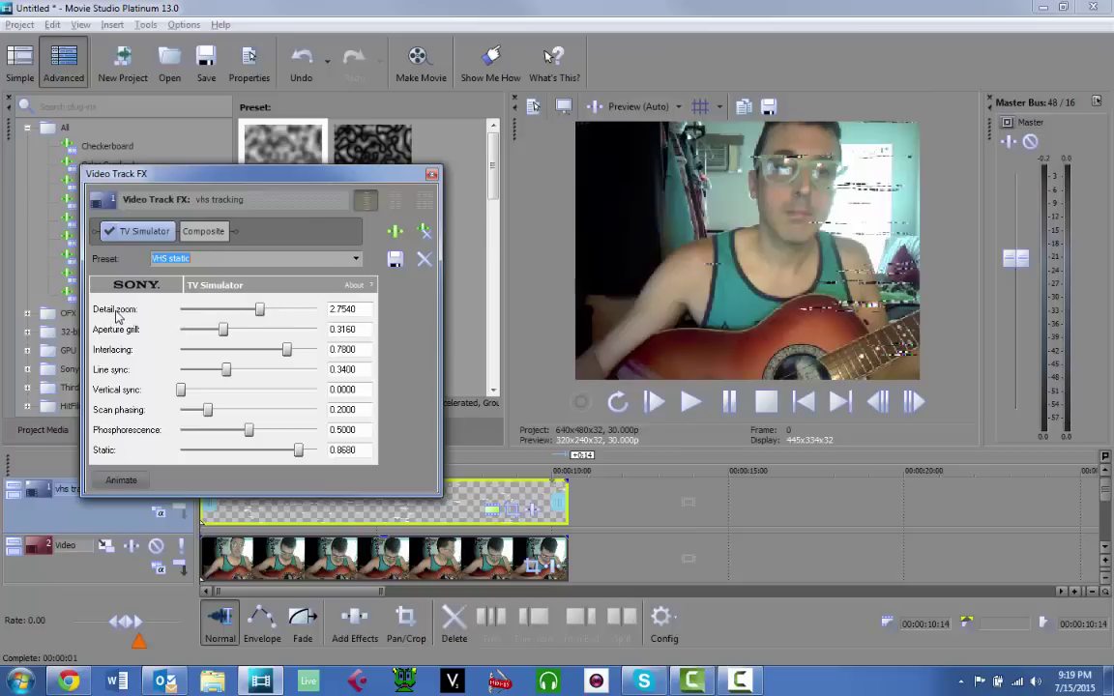
left_click(364, 309)
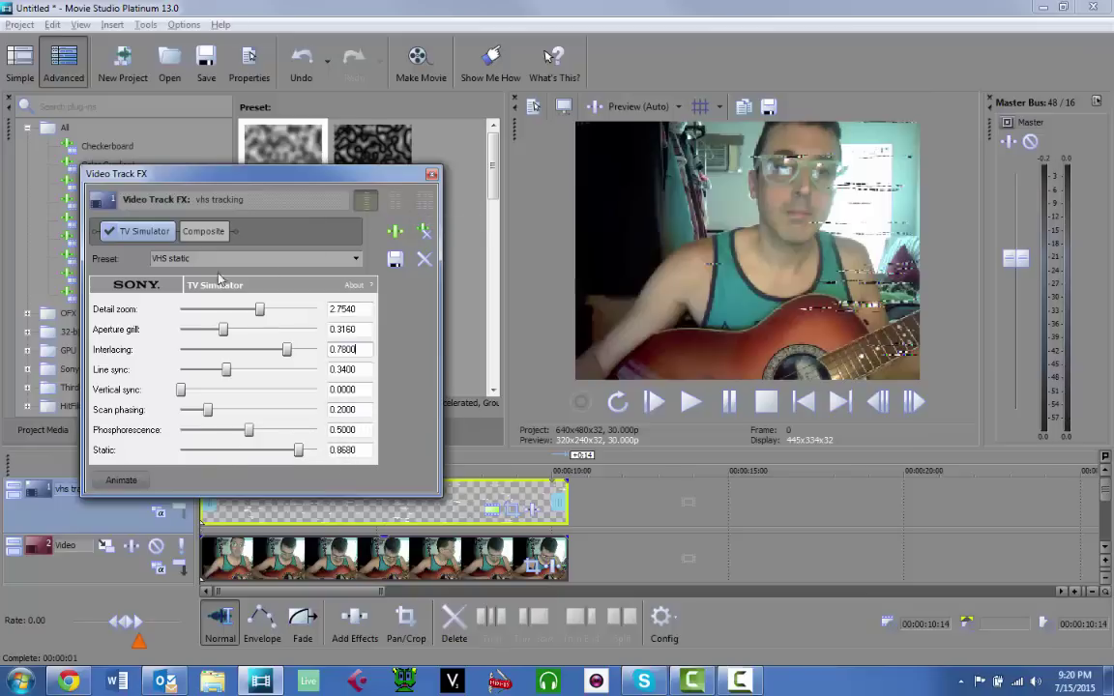
left_click_drag(217, 259, 147, 266)
left_click(198, 257)
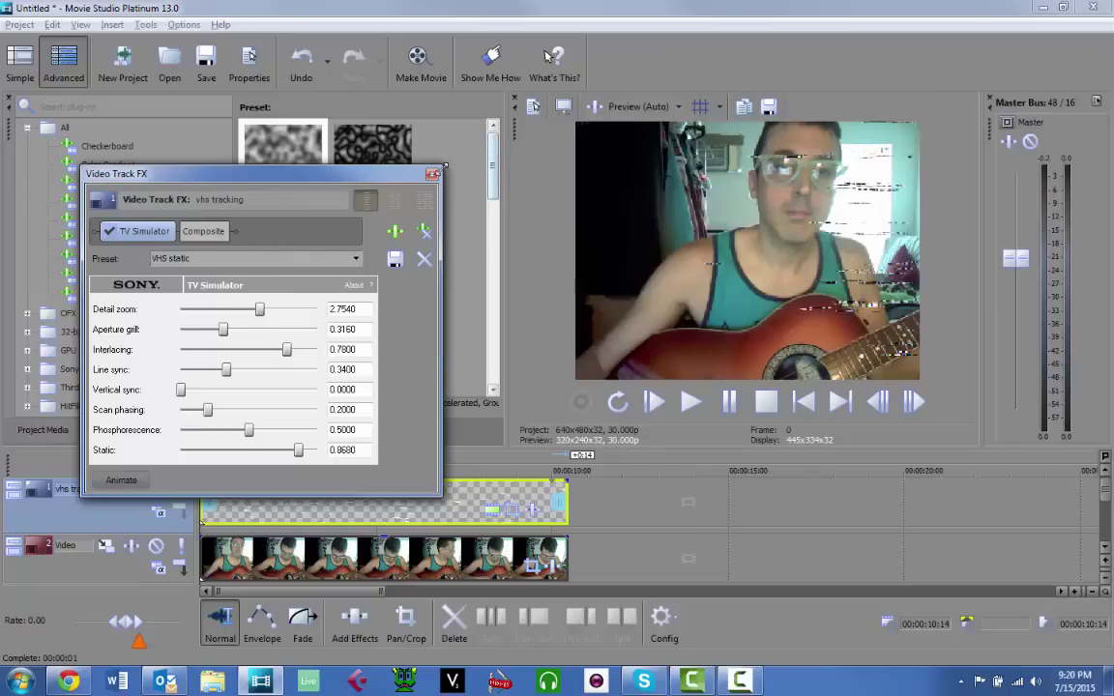
left_click(431, 174)
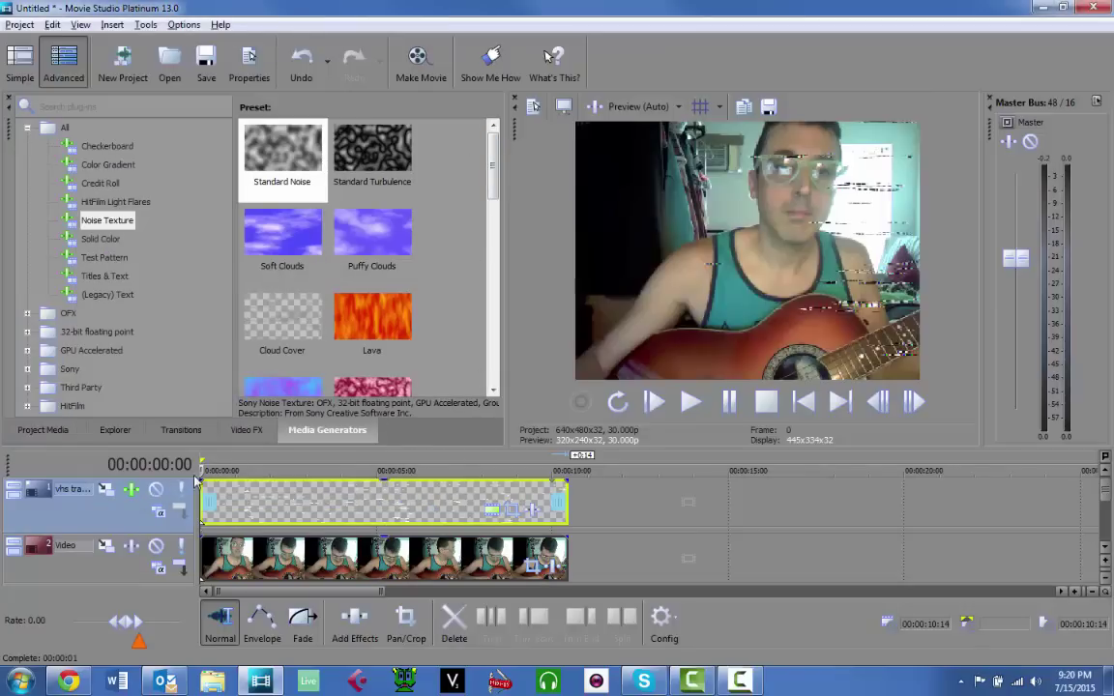
Play the project briefly, then scrub the timeline to examine the static effect on the tracking lines
key("space")
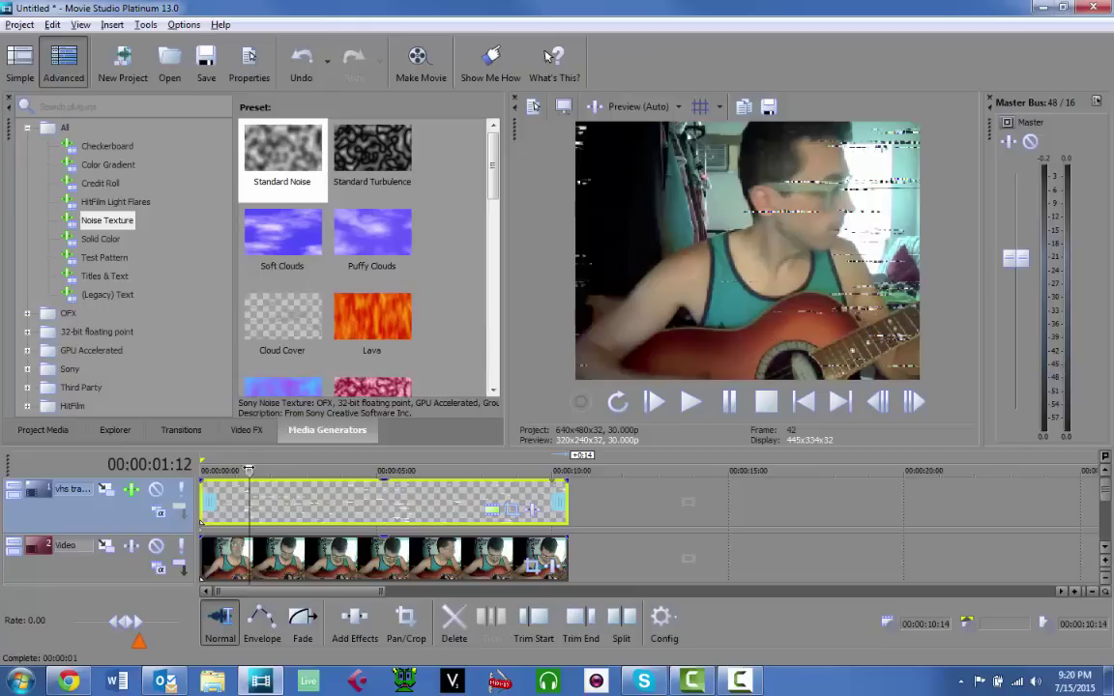
key("space")
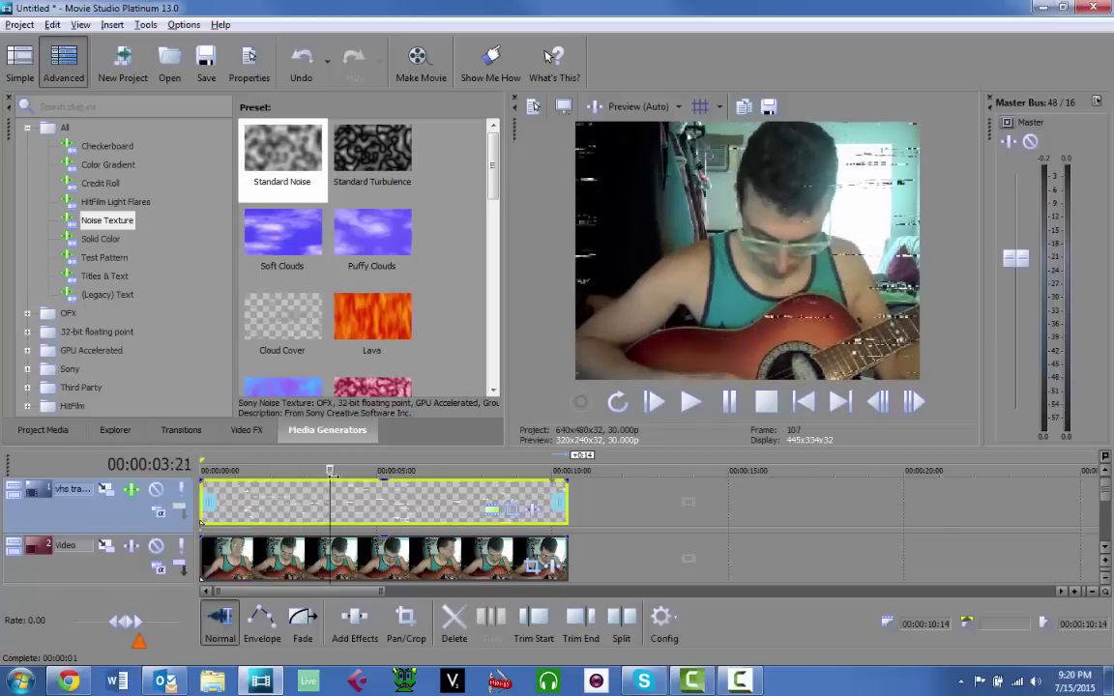
left_click(451, 494)
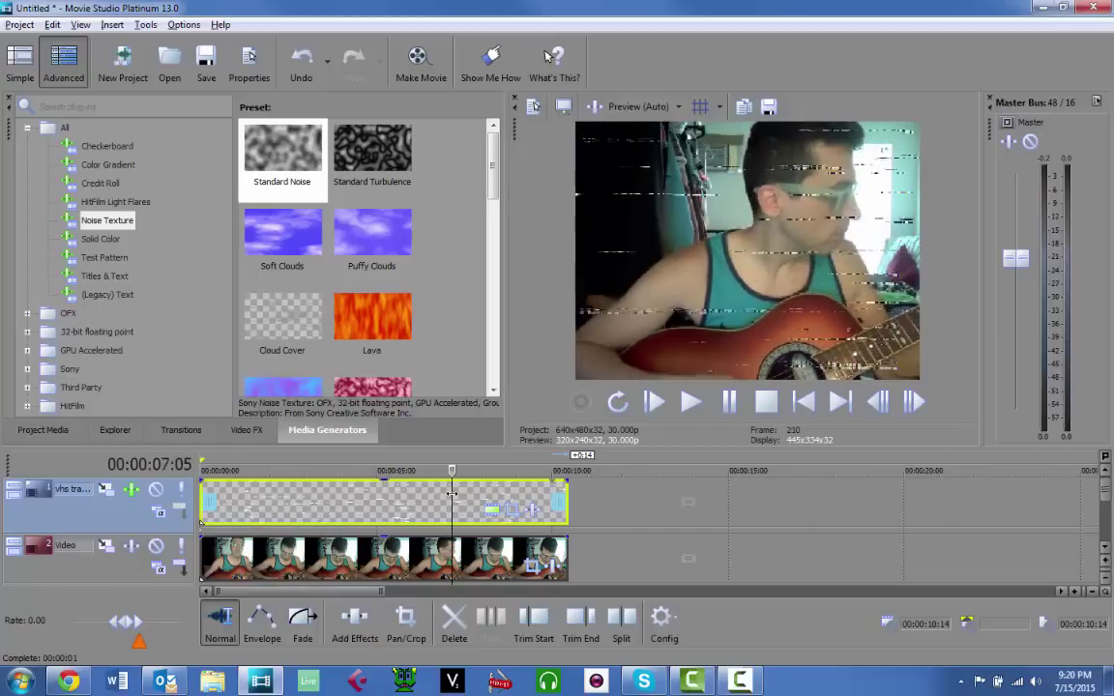
left_click_drag(451, 494, 208, 504)
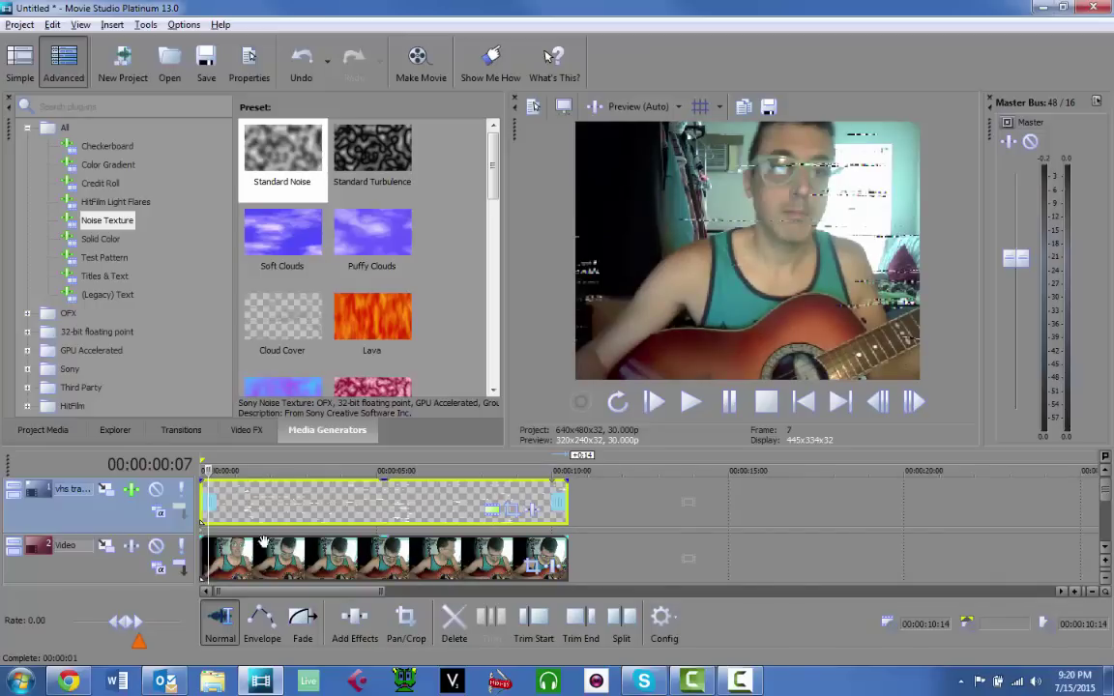
Add the Sony TV Simulator effect to the Video track
left_click(118, 551)
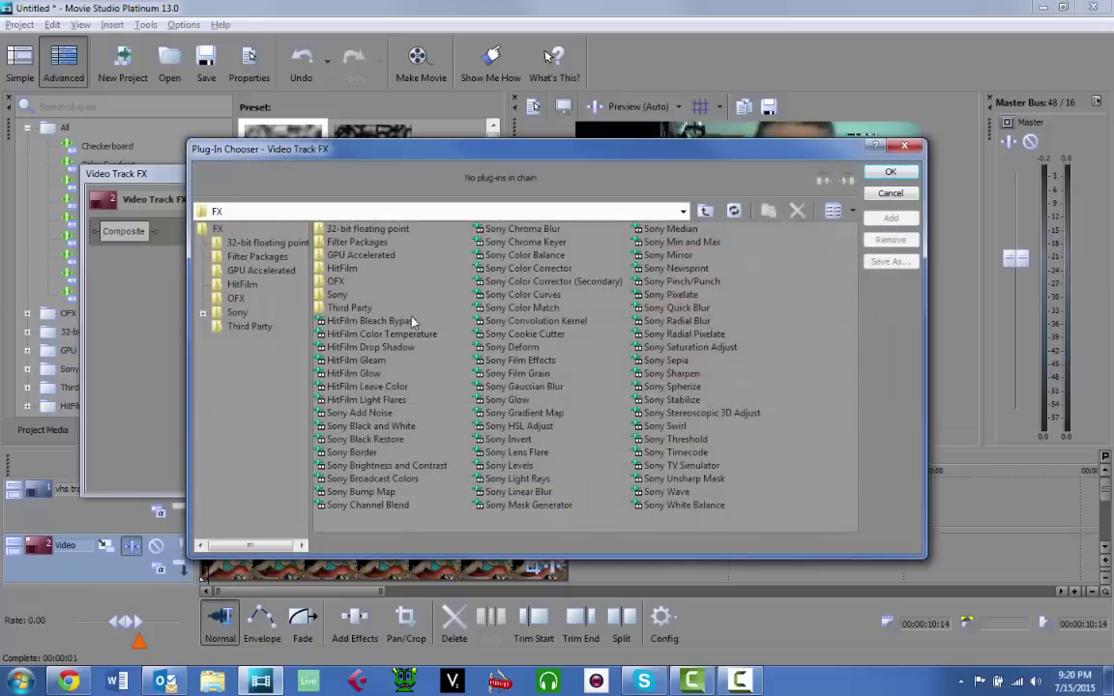
double_click(683, 466)
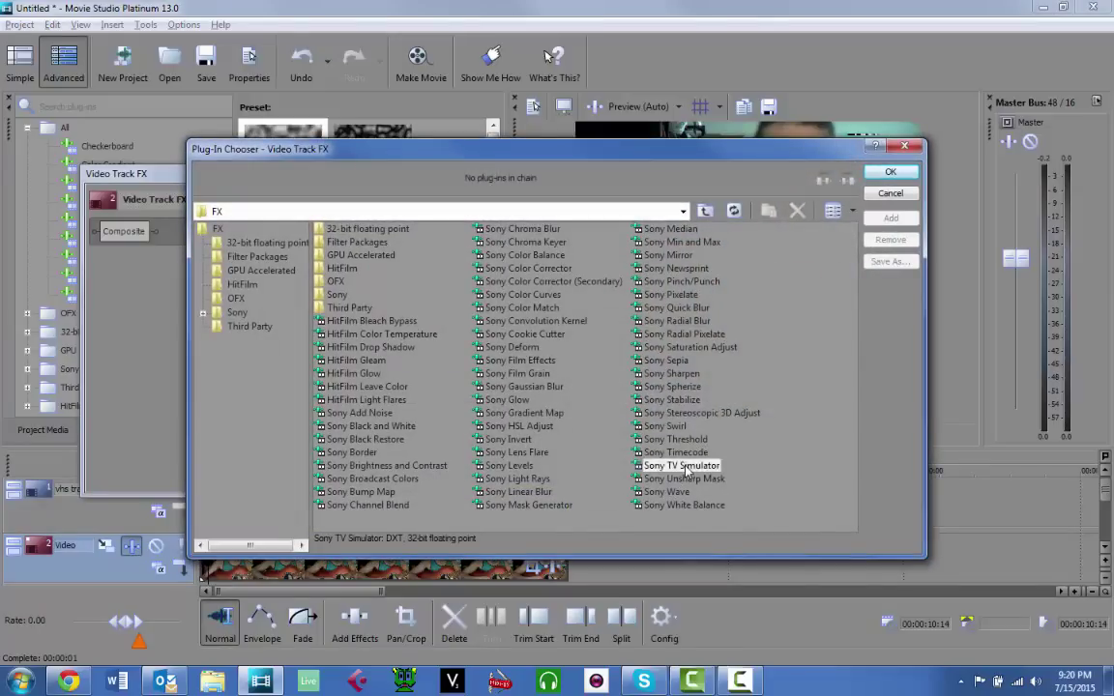
left_click(889, 174)
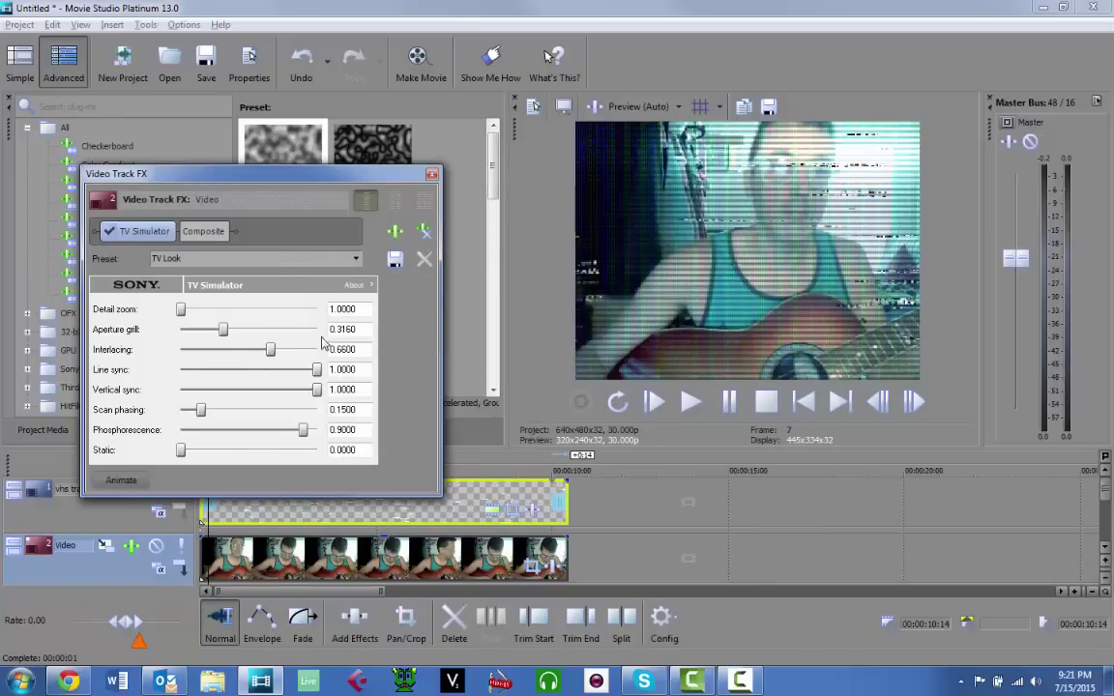
Apply the VHS bend preset to the Video track's TV Simulator and close the effect settings
left_click(355, 259)
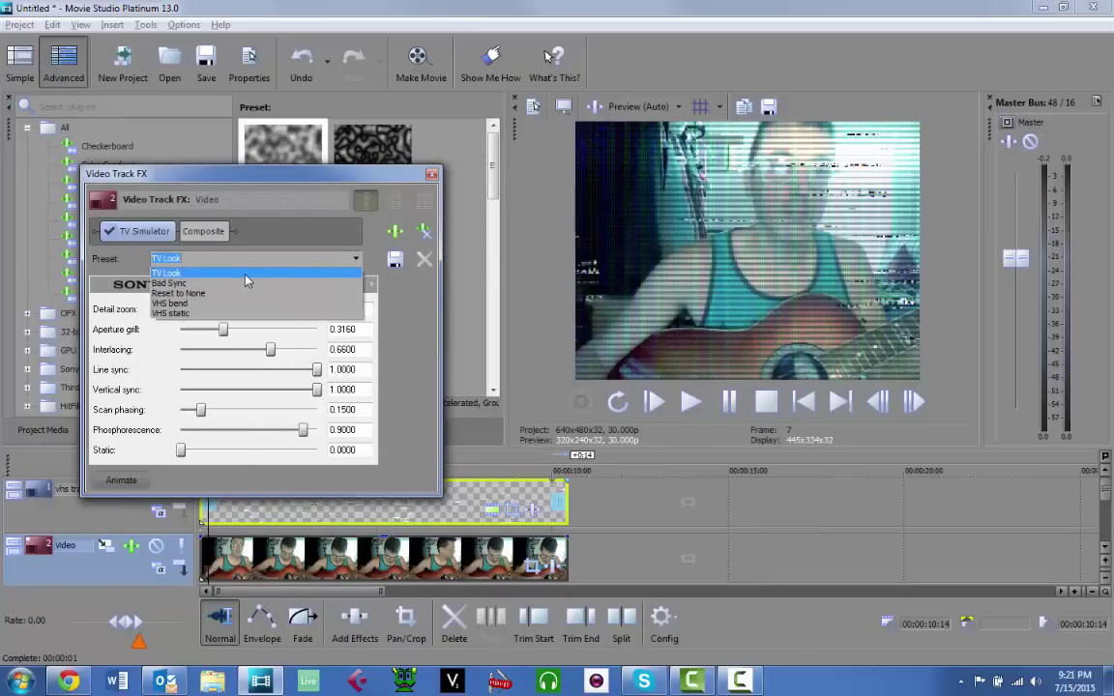
left_click(187, 305)
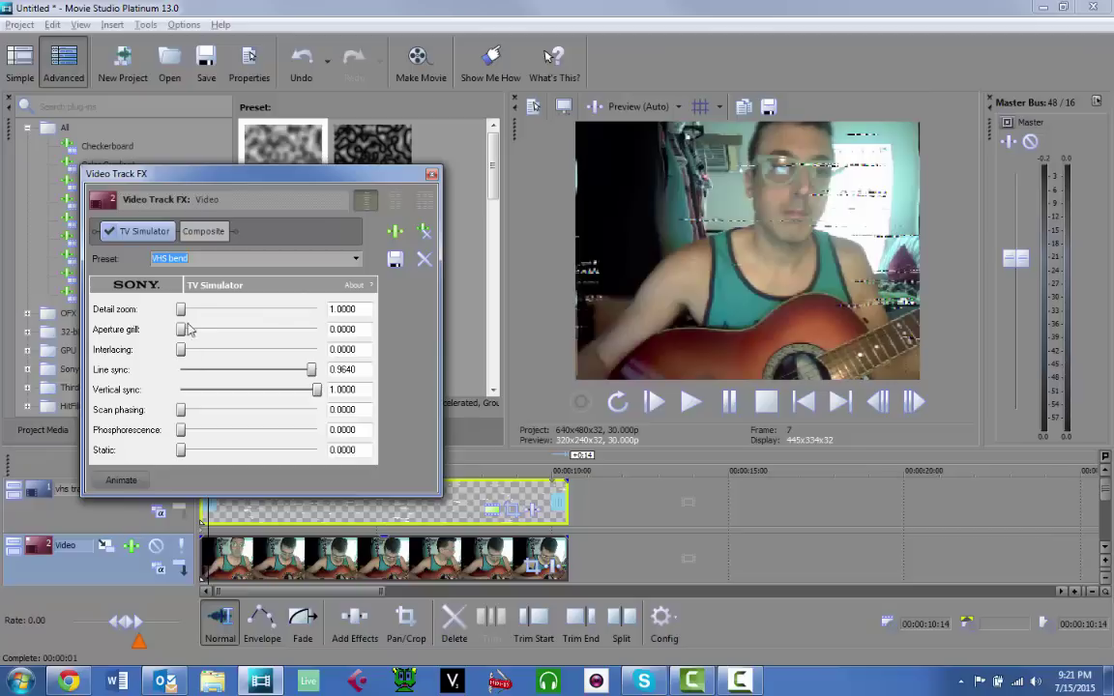
left_click(432, 175)
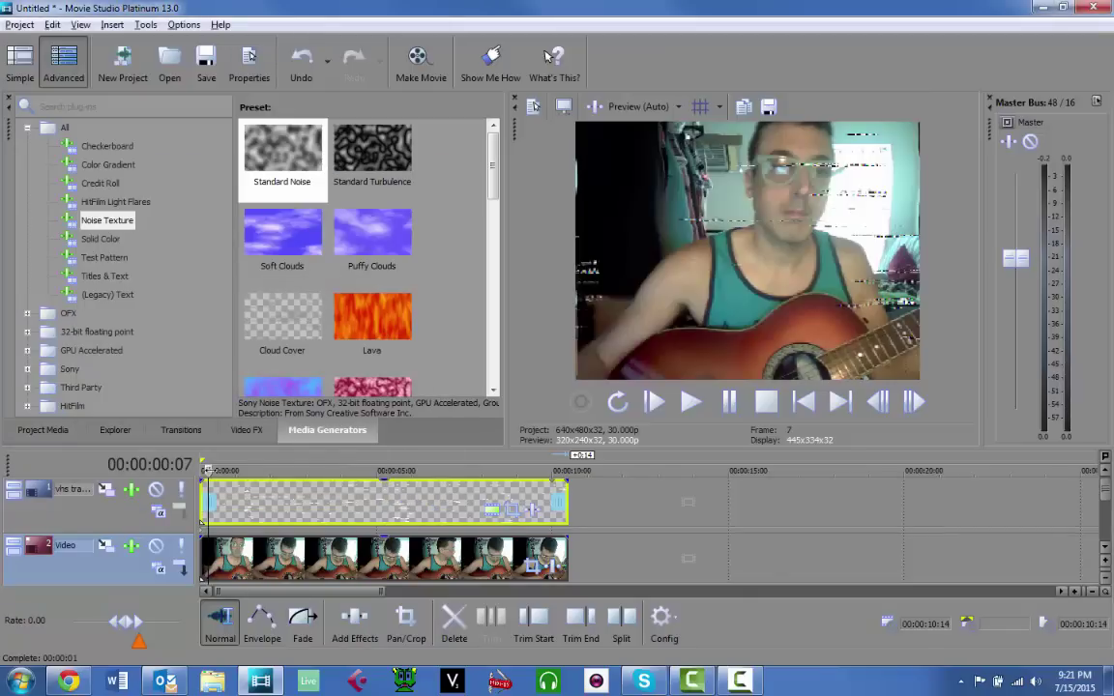
Review the Video track's TV Simulator settings and scrub the opening frames to examine the bend effect
left_click(109, 490)
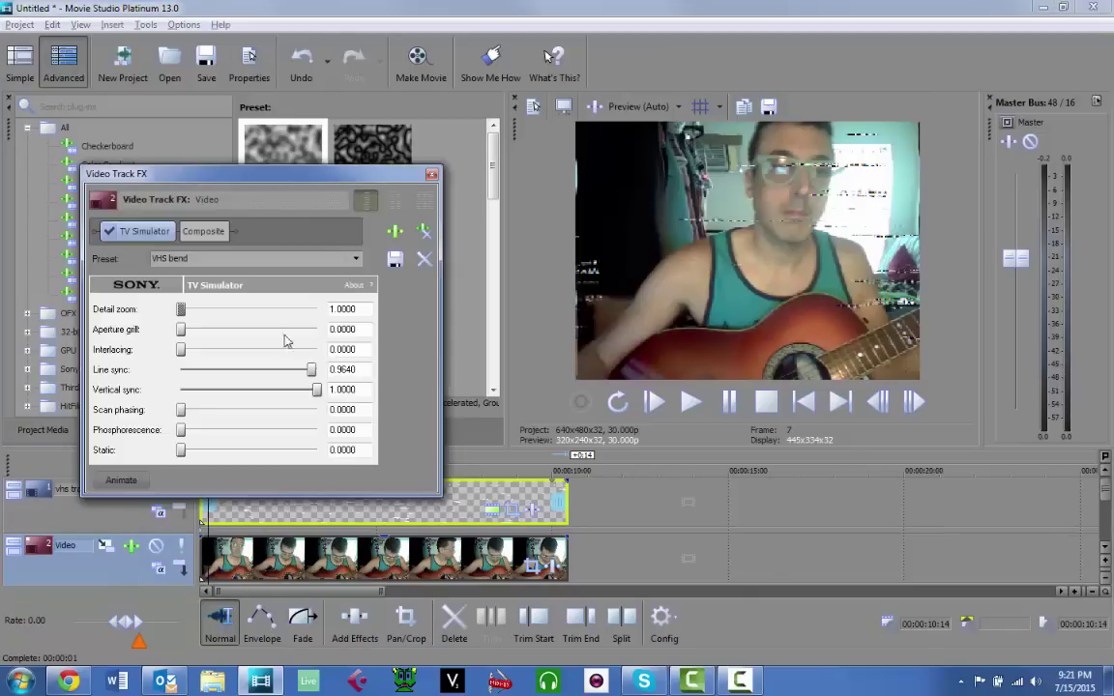
left_click(204, 256)
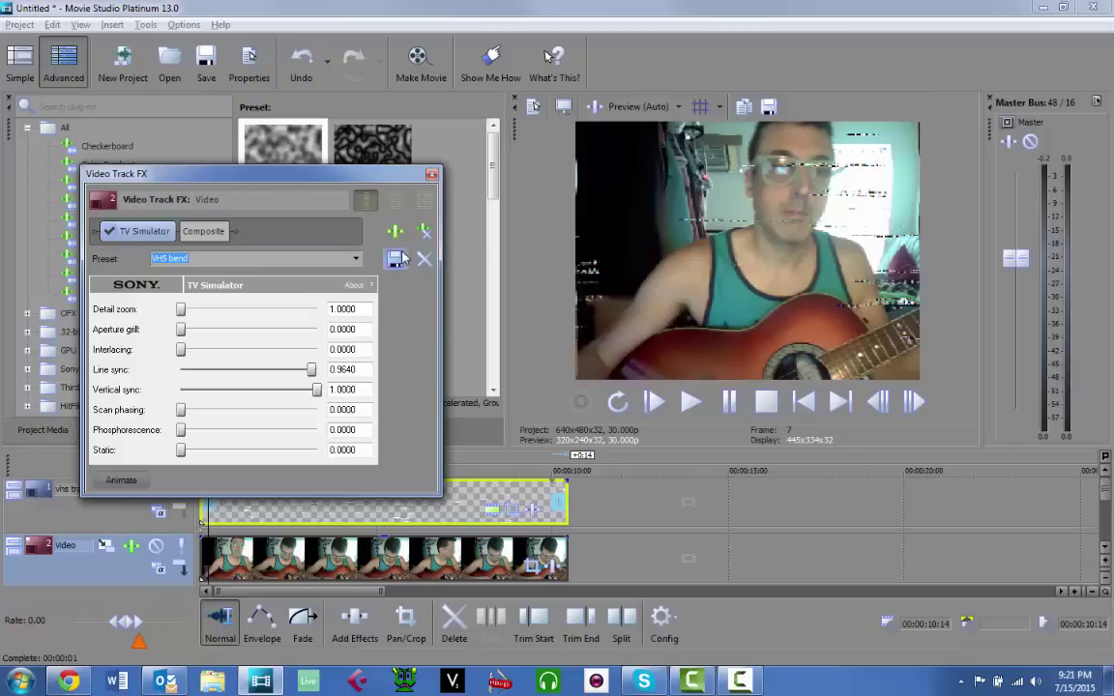
left_click(431, 175)
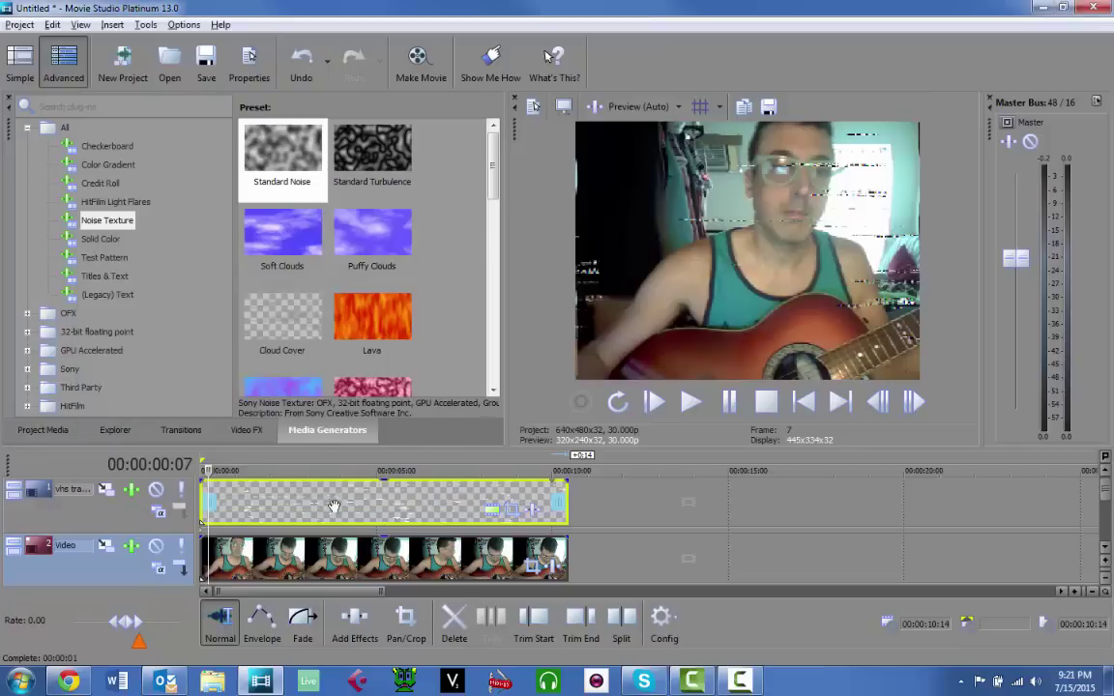
left_click_drag(221, 471, 210, 499)
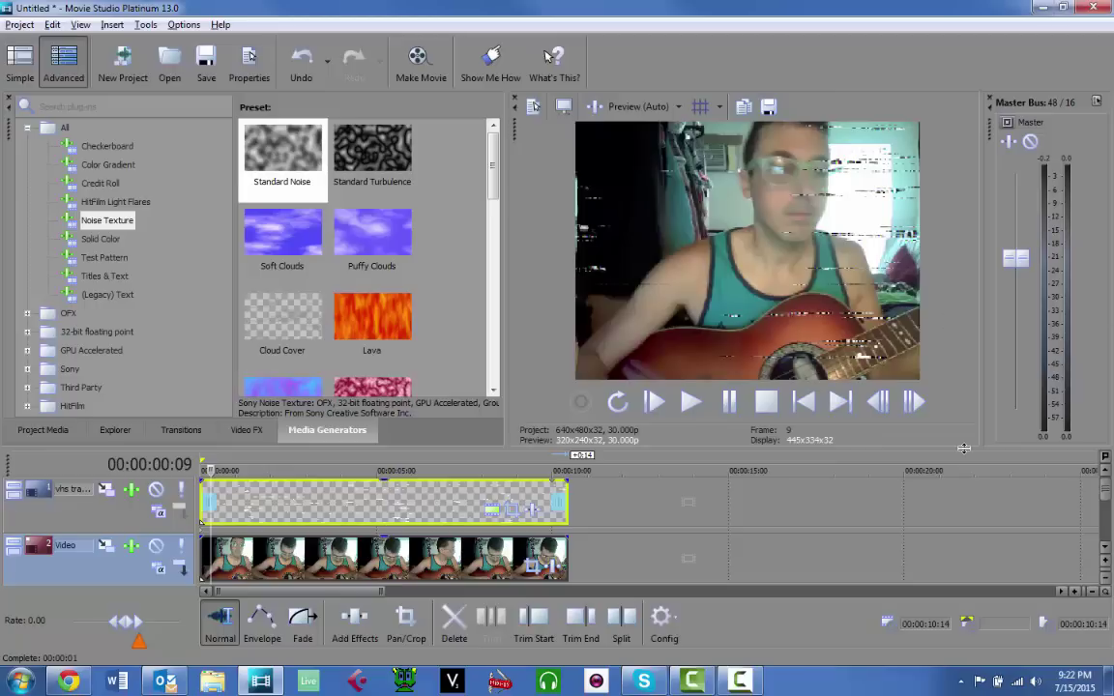
Add the Vibrato effect to the Audio track's effect chain after the Track Compressor
left_click(1107, 549)
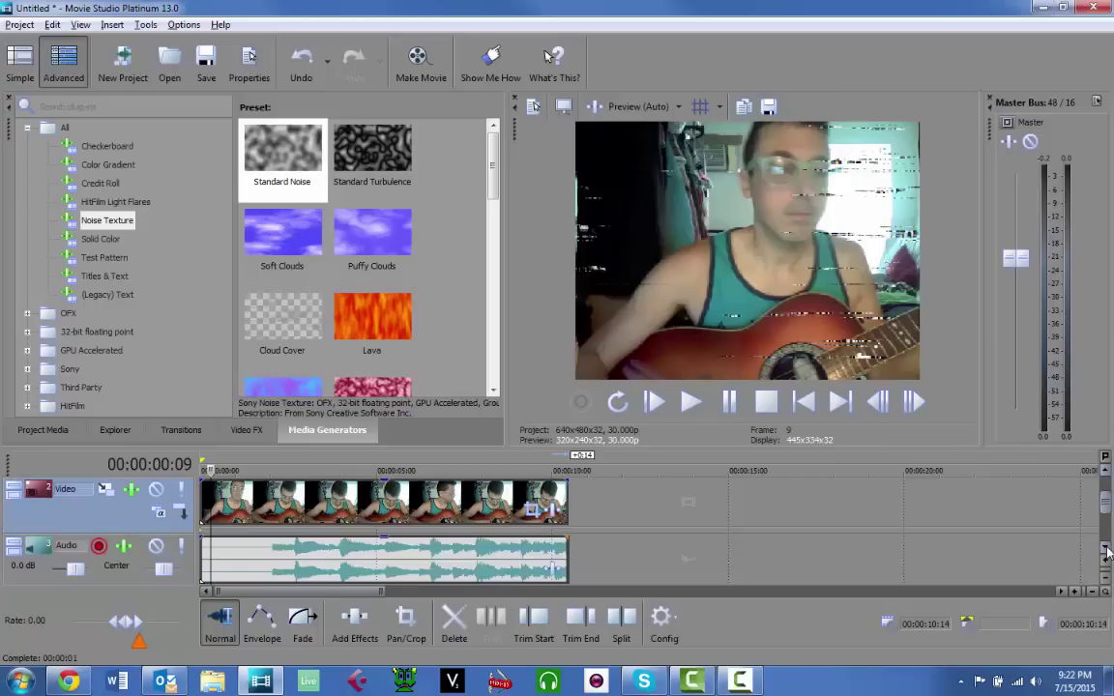
left_click(276, 546)
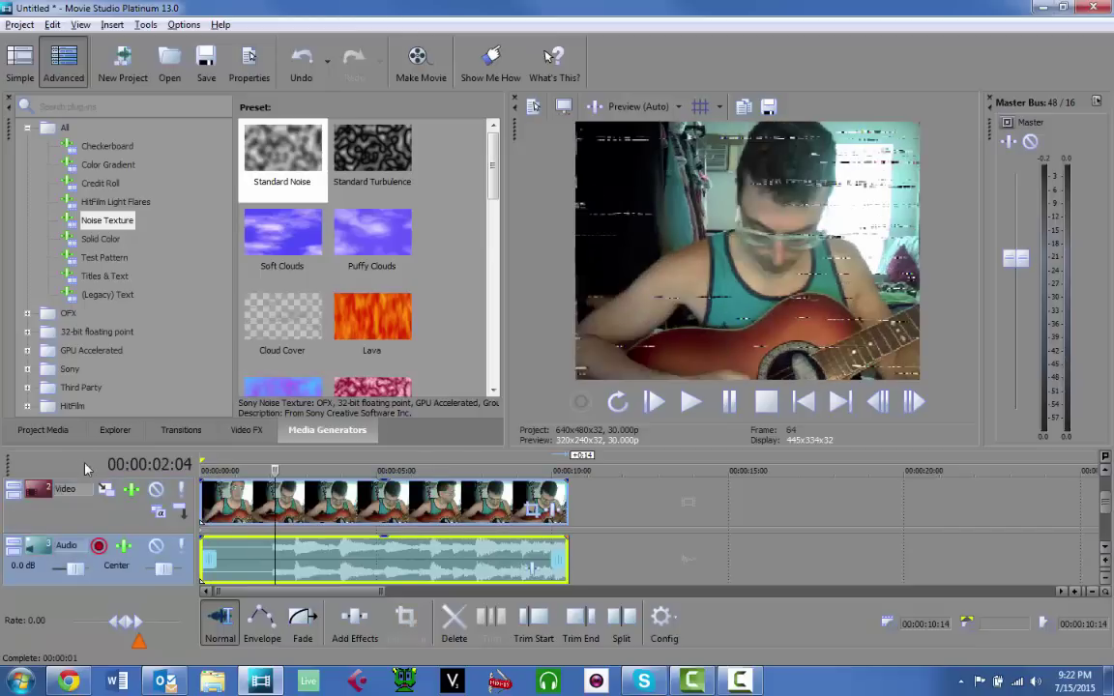
left_click(123, 549)
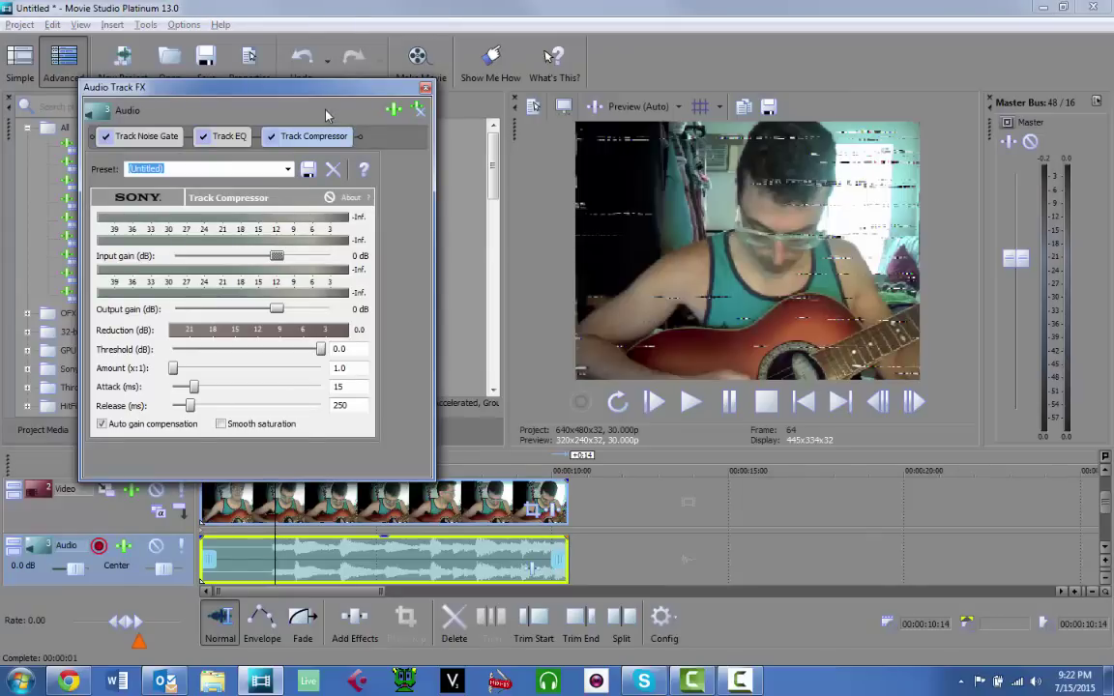
left_click(394, 109)
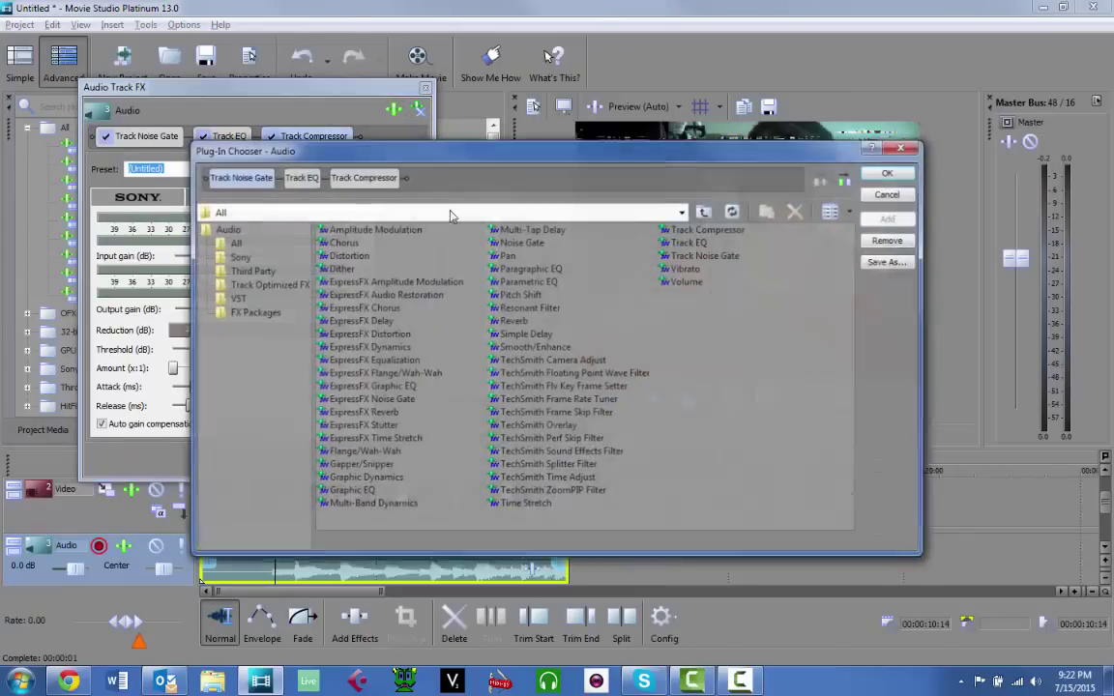
double_click(679, 270)
left_click(875, 170)
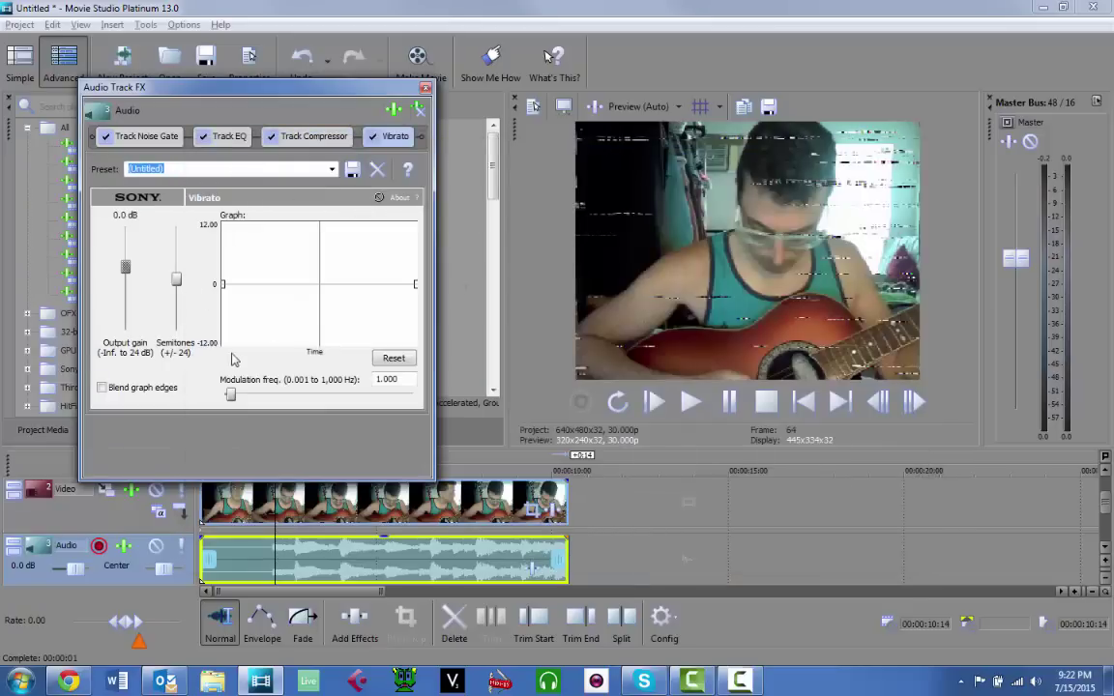
Add three points along the Vibrato graph's zero line and set the modulation frequency to 0.001 Hz
left_click(280, 285)
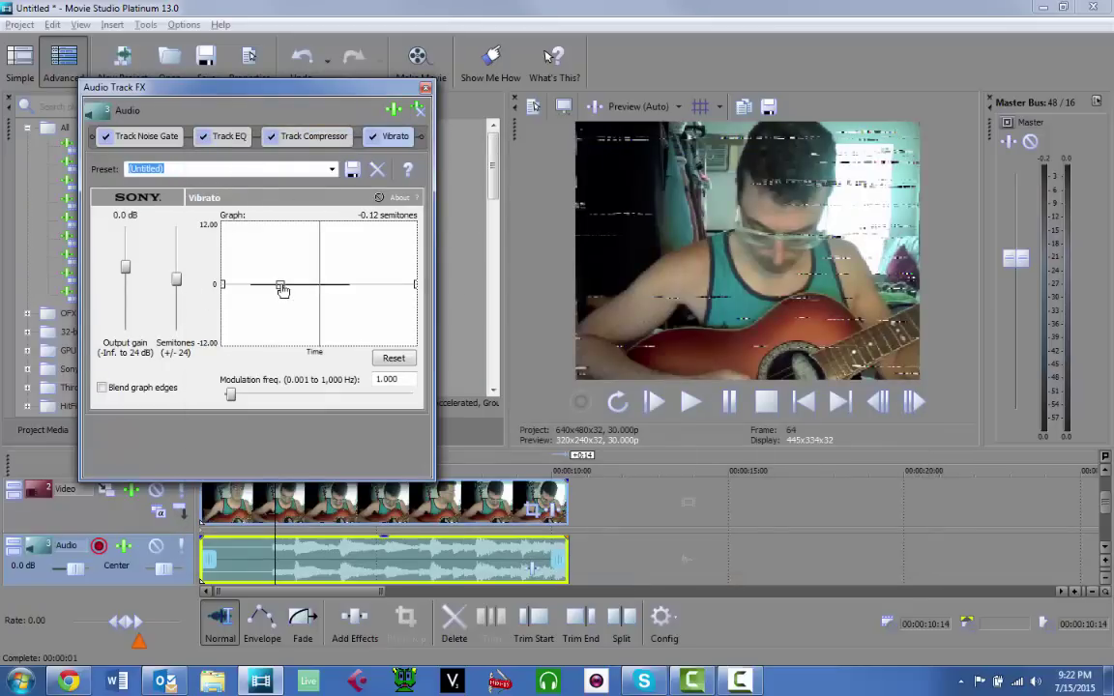
left_click(342, 284)
left_click(388, 285)
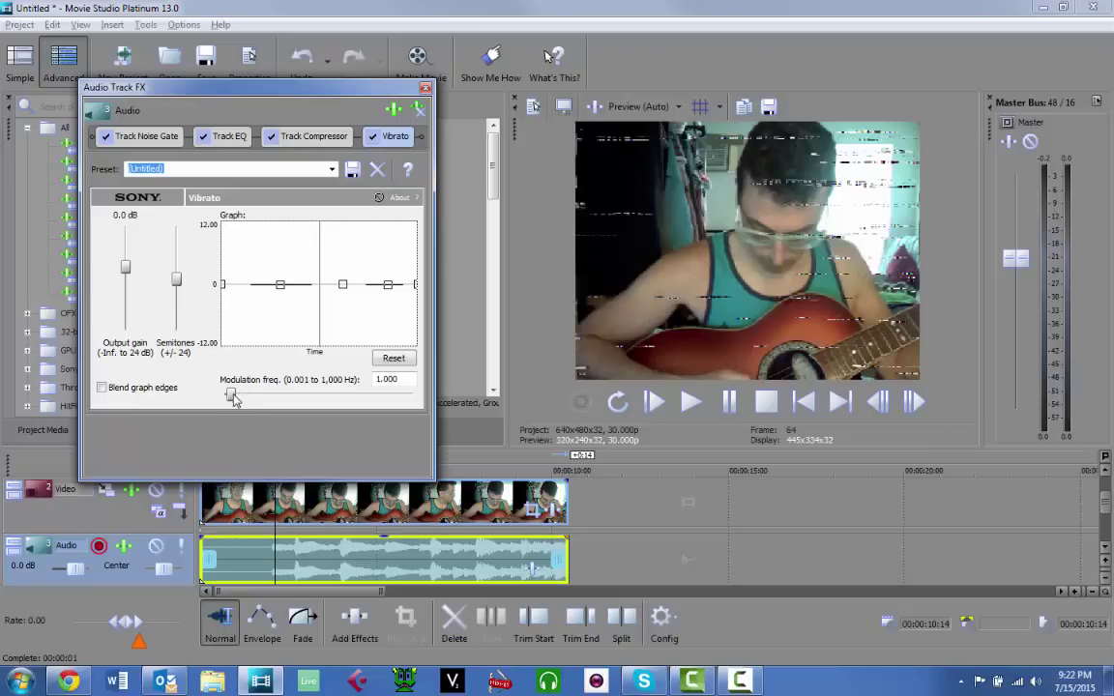
left_click_drag(231, 397, 228, 401)
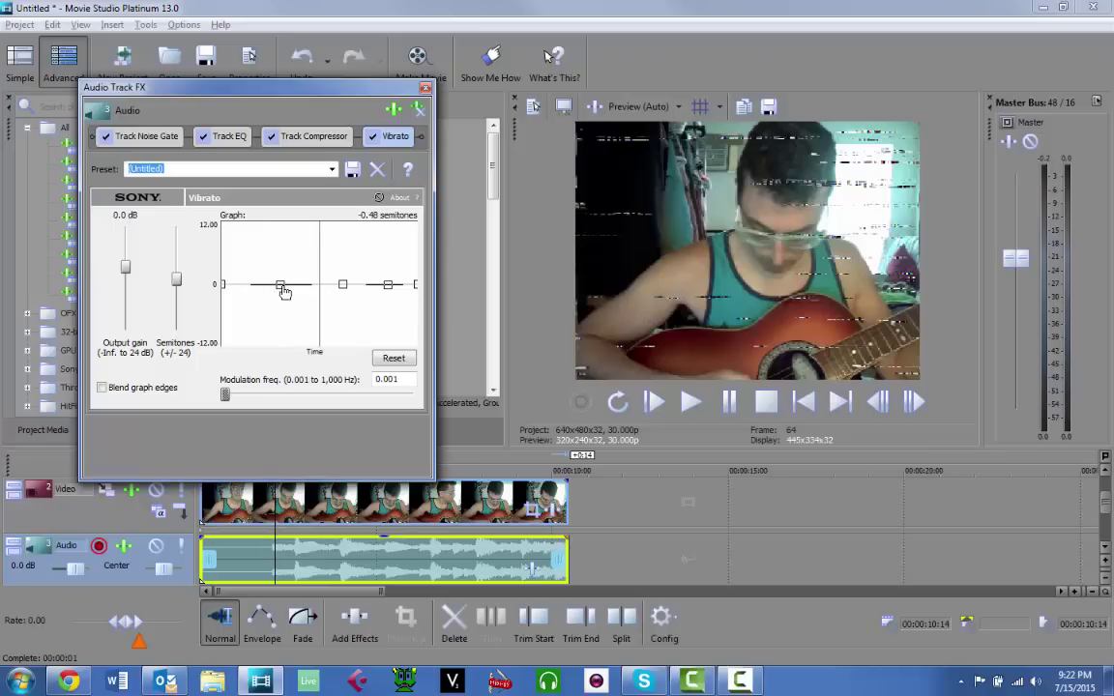
Shape a gentle vibrato wave by lowering the first and third added points slightly and raising the middle one, then close the audio effects
left_click_drag(284, 291, 282, 292)
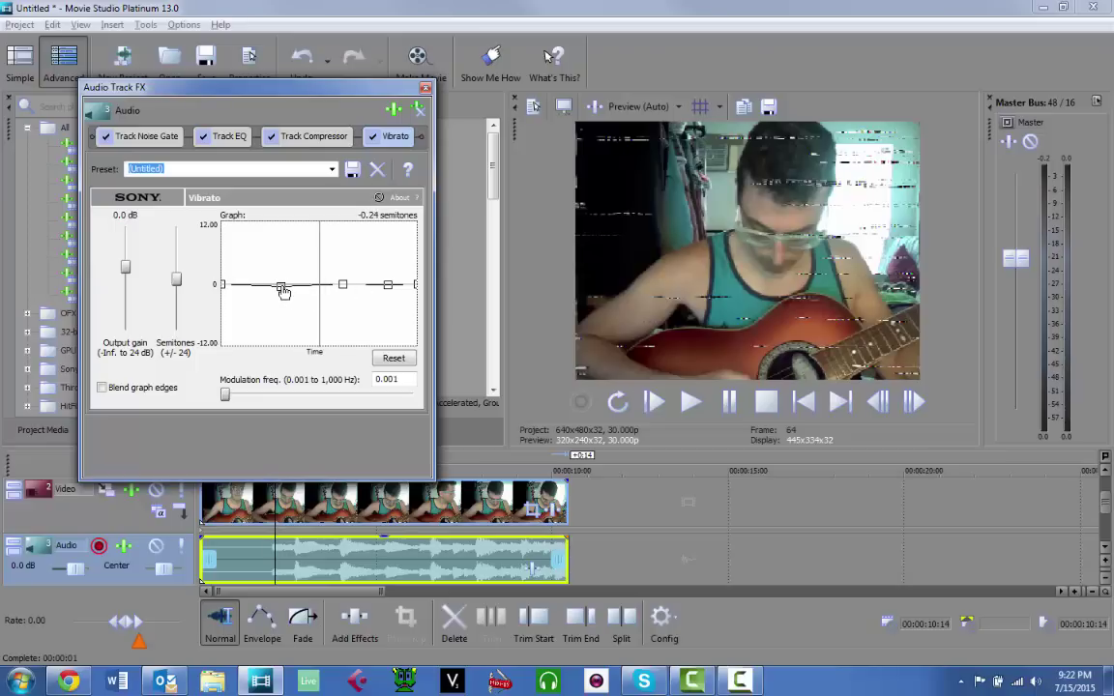
left_click(344, 287)
left_click_drag(346, 291, 347, 287)
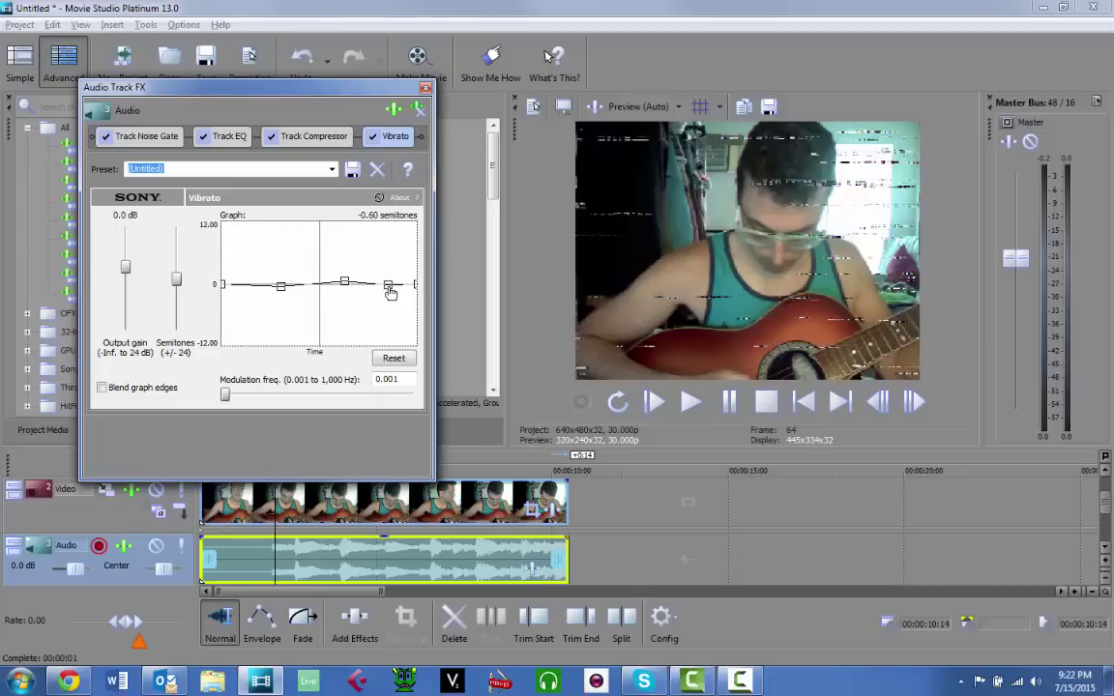
left_click_drag(390, 293, 395, 293)
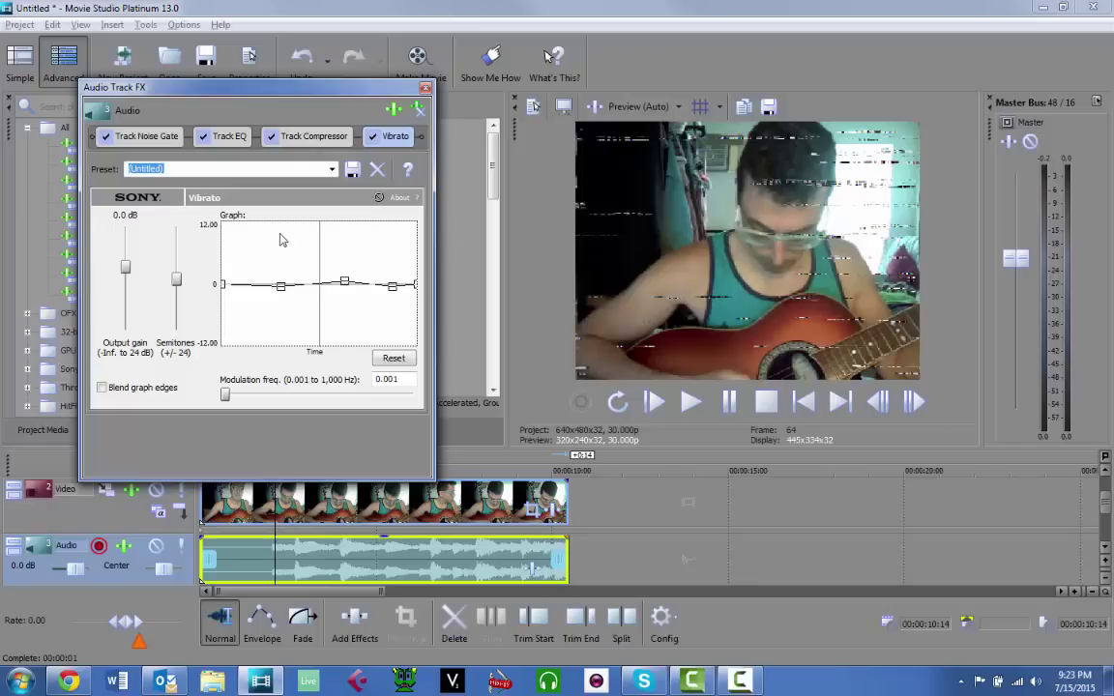
left_click_drag(283, 295, 285, 291)
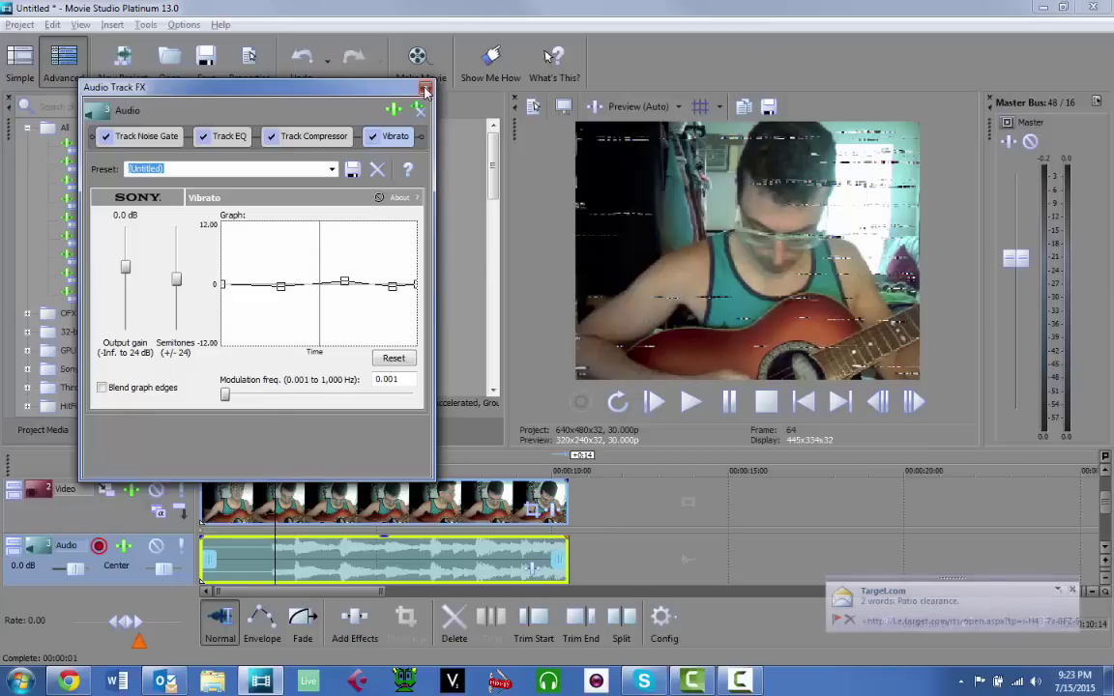
left_click(425, 90)
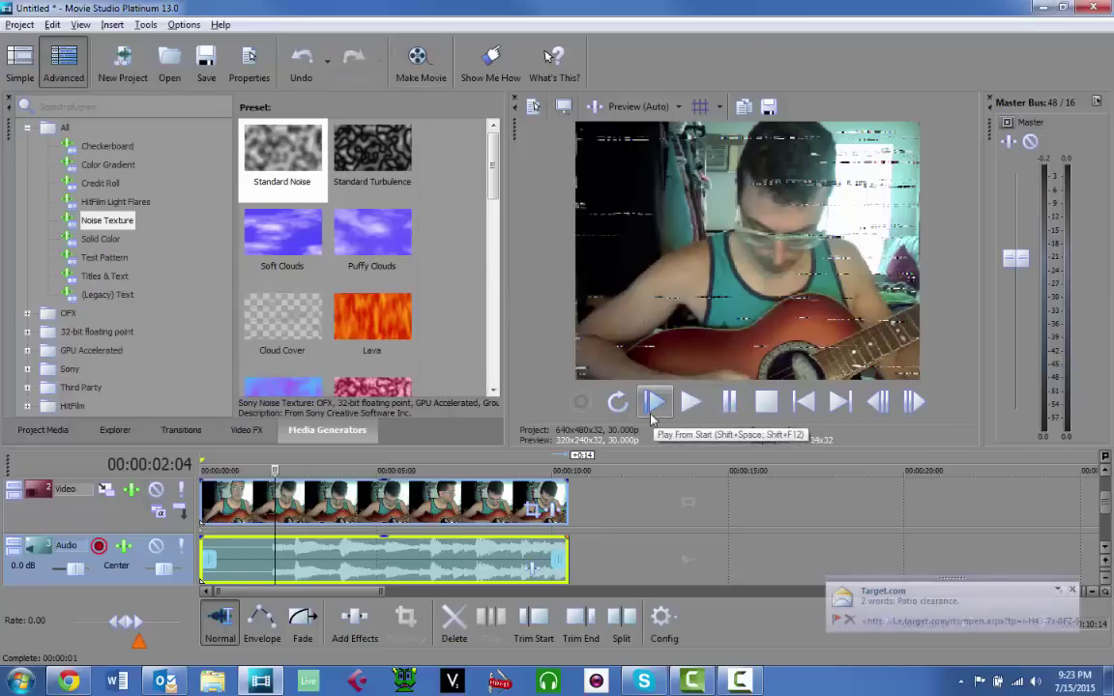
Play the clip from the start, then lower the Audio track Vibrato's first added point slightly and set its modulation frequency to 0.346 Hz
left_click(652, 404)
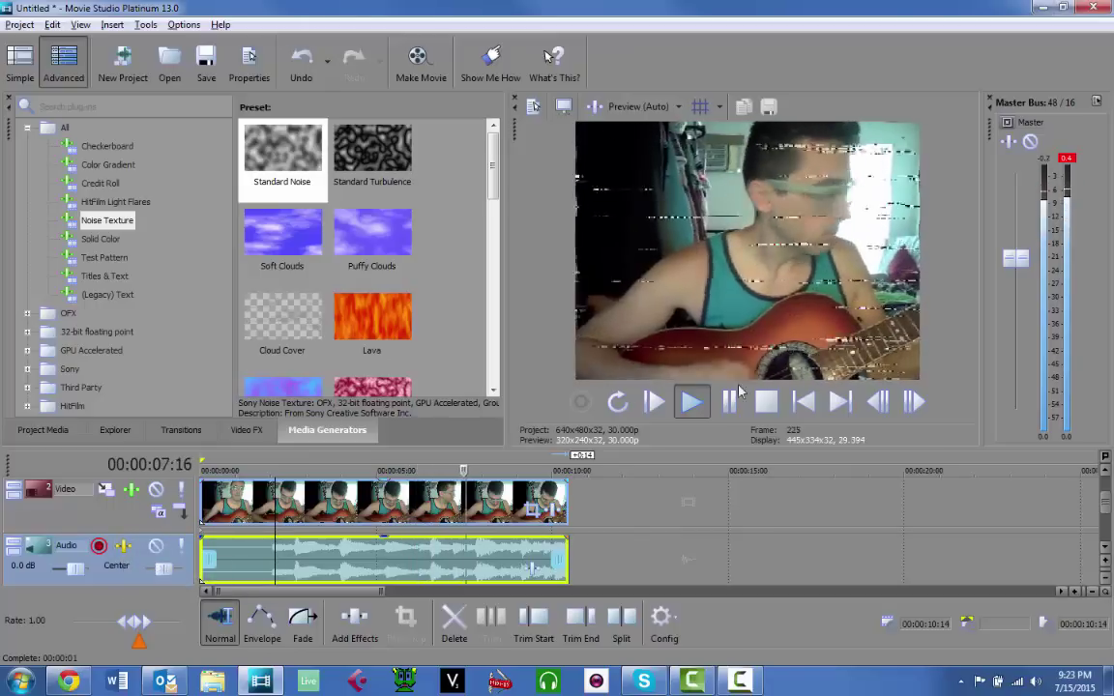
left_click(764, 400)
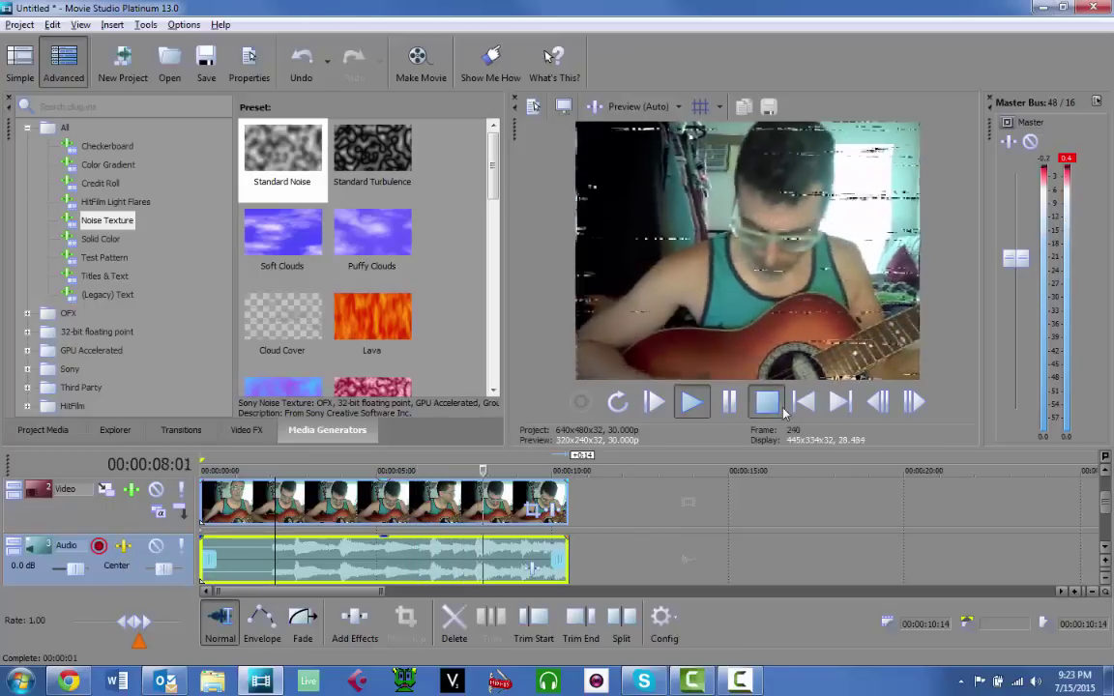
left_click(123, 546)
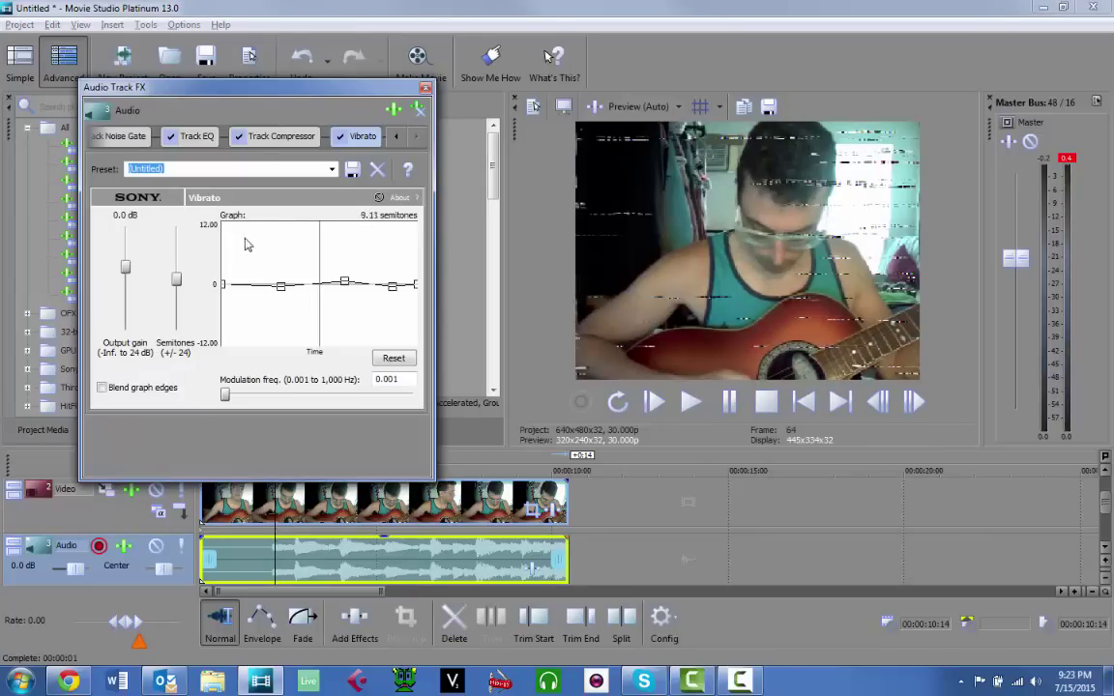
left_click_drag(280, 287, 284, 294)
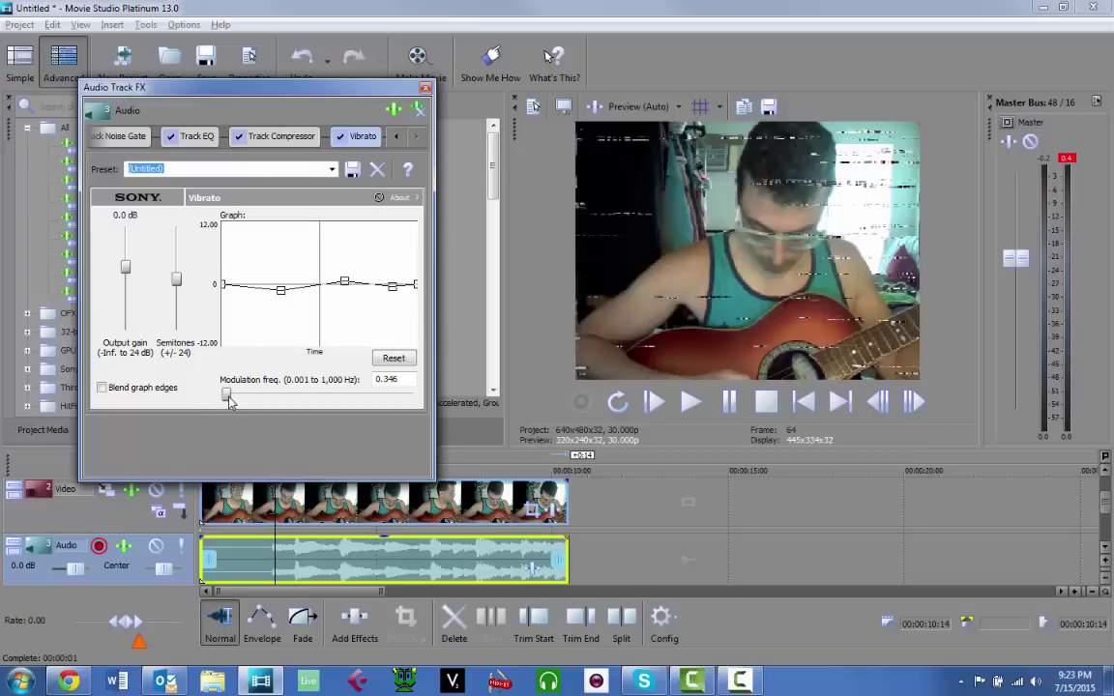
left_click(424, 87)
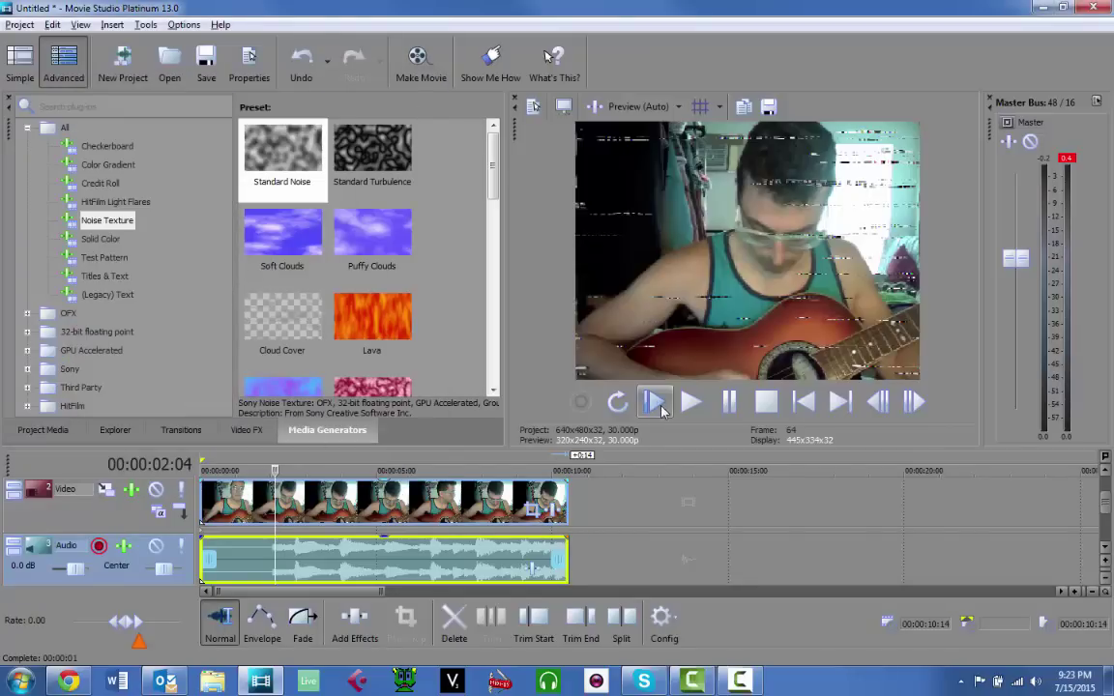
Play the clip twice from the start to review the VHS video effects together with the adjusted audio vibrato, stopping playback each time
left_click(655, 404)
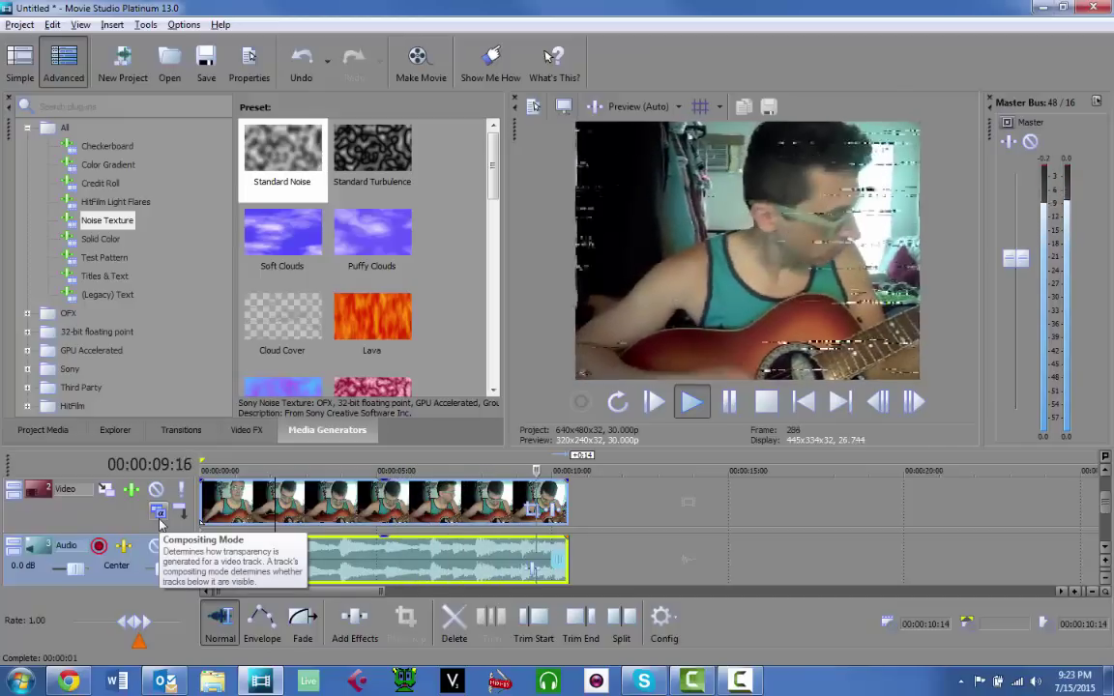
left_click(768, 400)
left_click(653, 400)
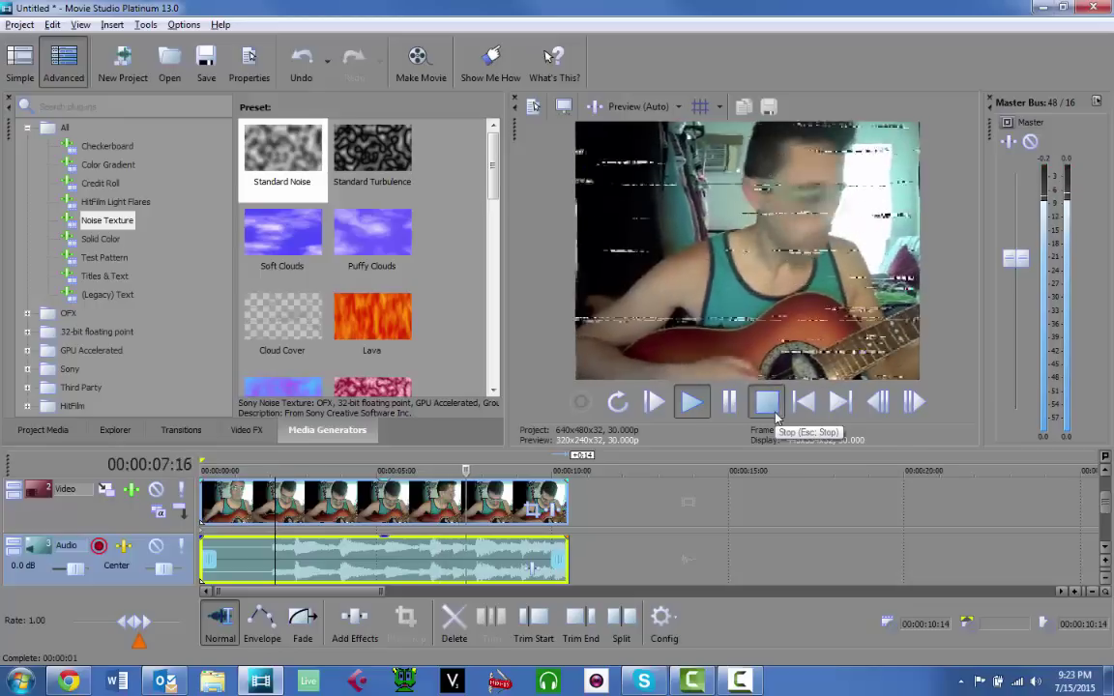
left_click(774, 414)
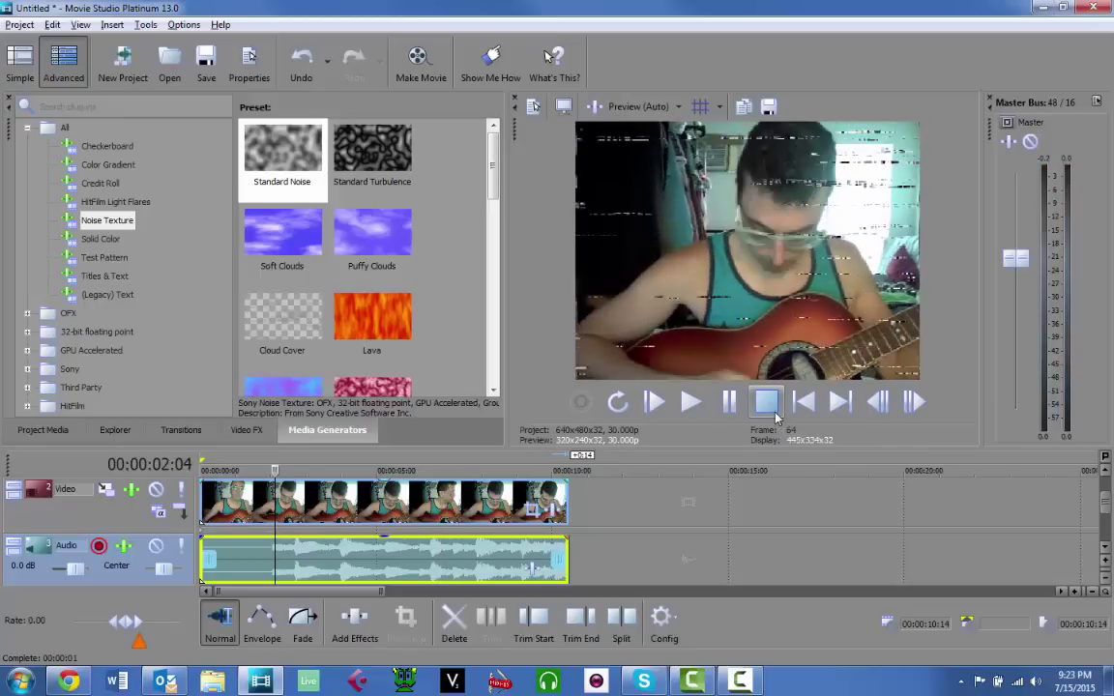